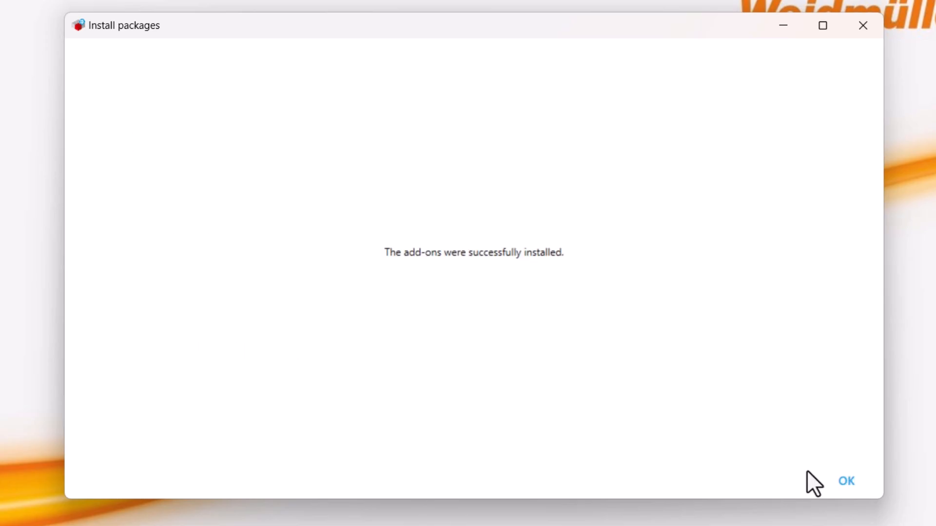
# Close the completed add-on installation and search the Weidmüller Support Center for "u-OS CODESYS Runtime"
pyautogui.click(848, 481)
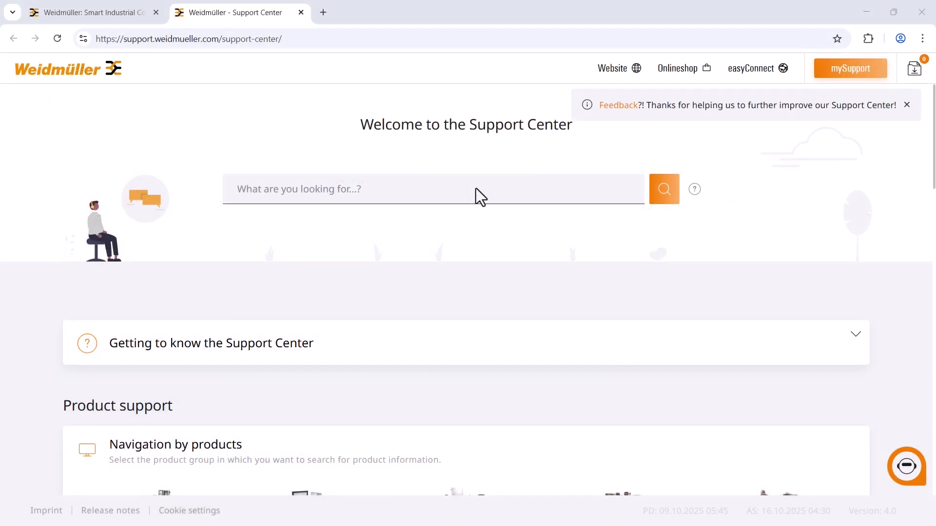
pyautogui.click(477, 192)
pyautogui.write('u-OS COD')
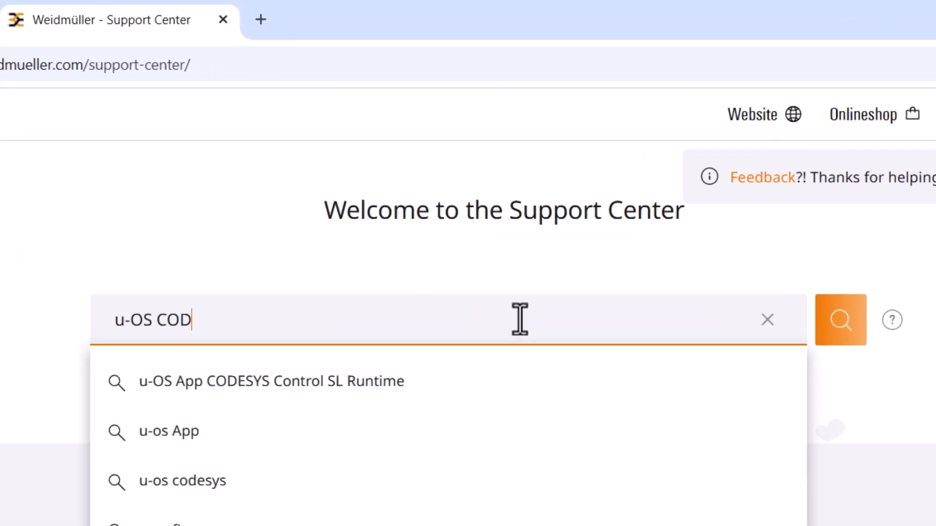
pyautogui.write('ESYS Runtime')
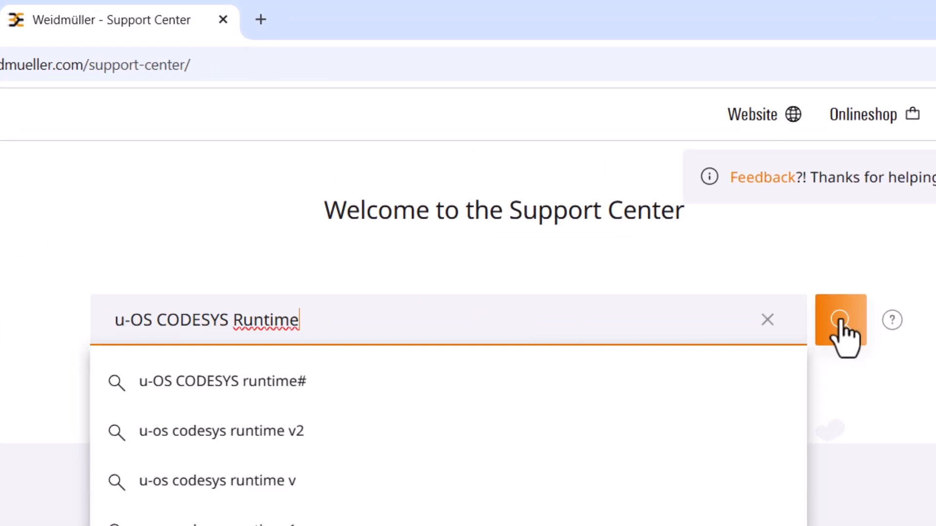
pyautogui.click(839, 321)
# Filter the search results to Runtime Software and download u-OS App CODESYS Control SL Runtime Version 4.12.0.0-1
pyautogui.scroll(-5, 579, 240)
pyautogui.click(55, 289)
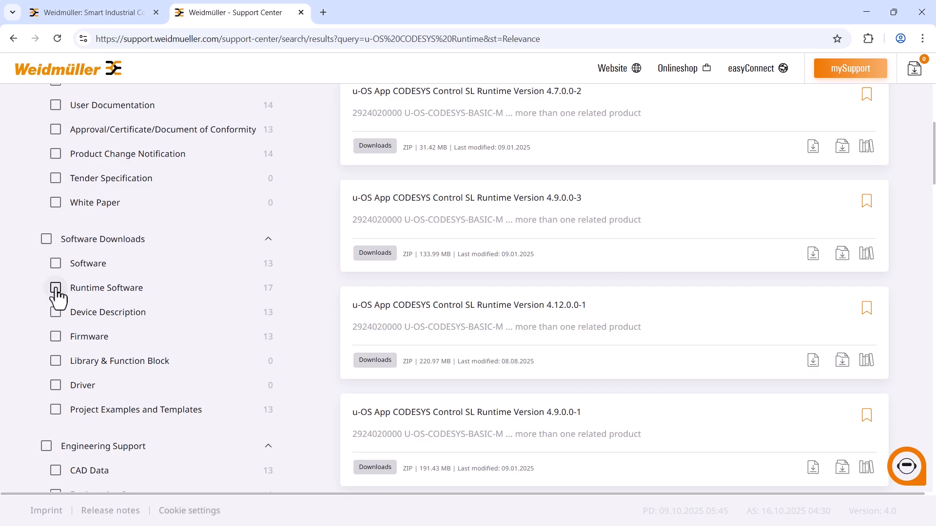
pyautogui.scroll(-3, 653, 259)
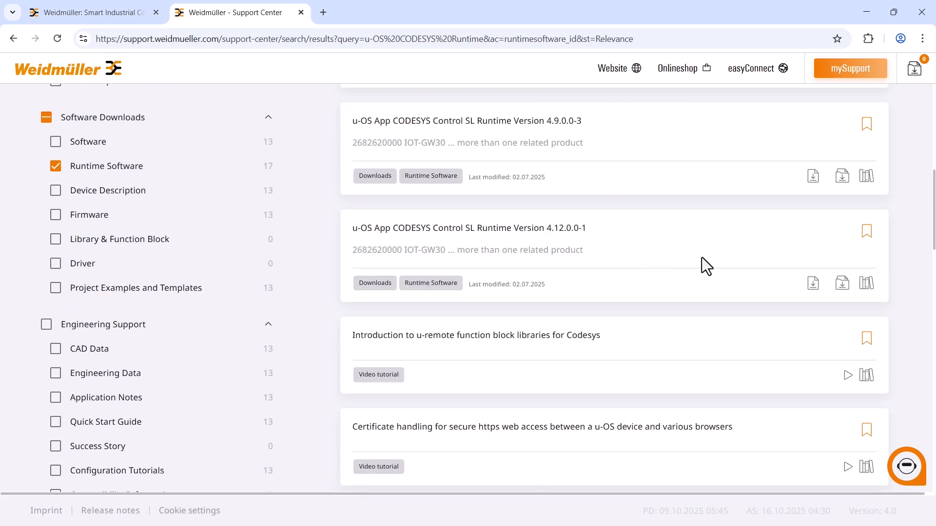
pyautogui.click(813, 283)
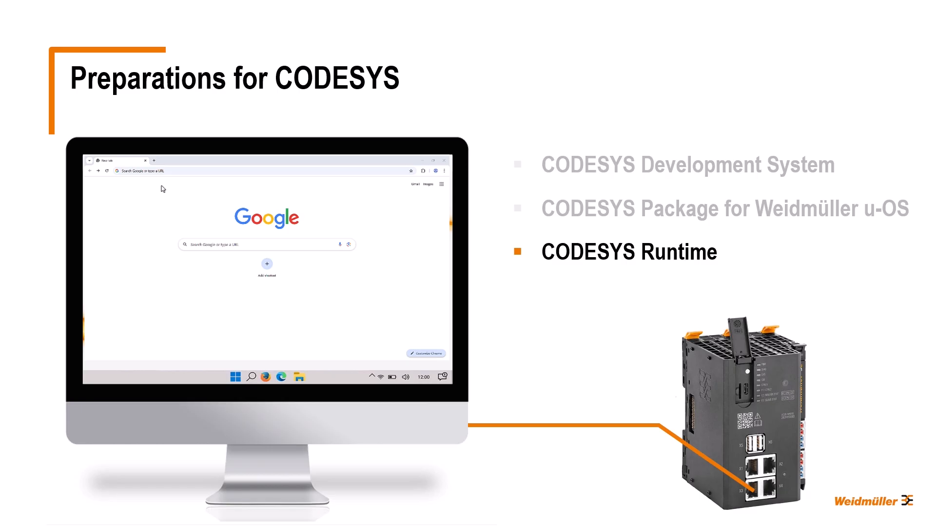
# Open the controller's web interface at 192.168.0.101 and log in with the administrator username and account password
pyautogui.click(159, 171)
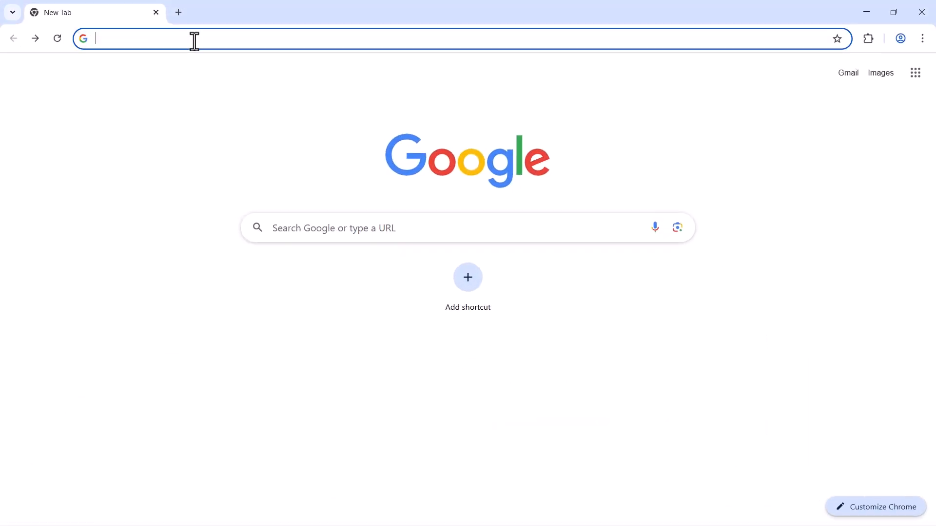
pyautogui.write('192.168.0.101')
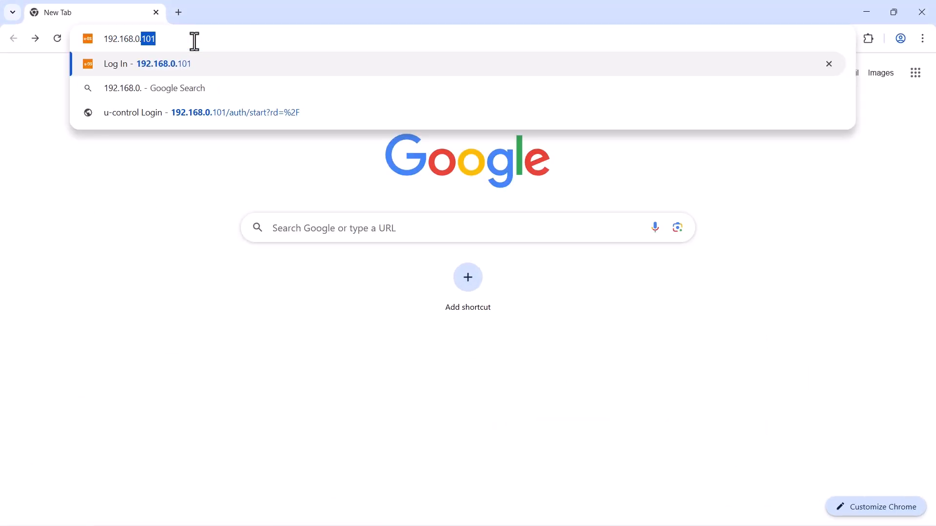
pyautogui.press('Return')
pyautogui.click(319, 297)
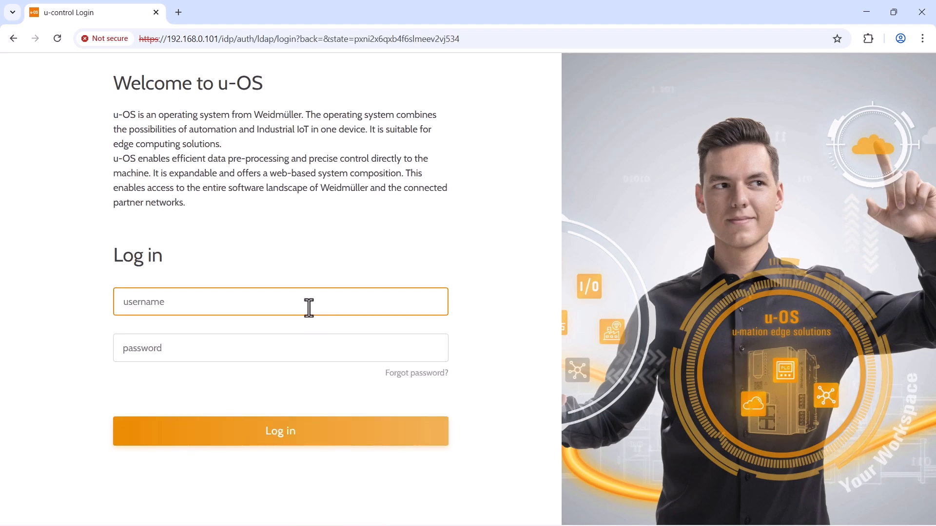
pyautogui.write('admin')
pyautogui.press('Tab')
pyautogui.write('admin')
pyautogui.click(282, 439)
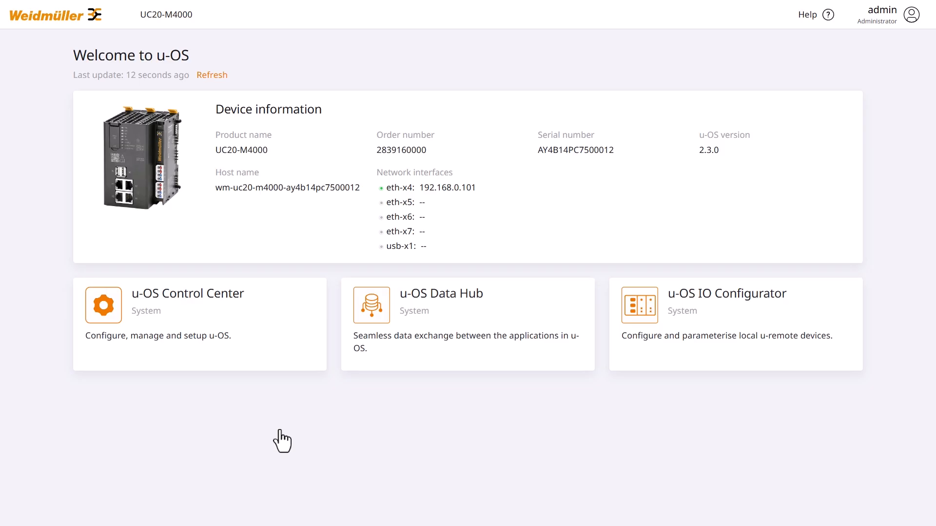
# Upload u-os-app-codesys-UC20-M4000-4.12.0.0-1.swu to the device on the u-OS Control Center's Update & installation page
pyautogui.click(240, 331)
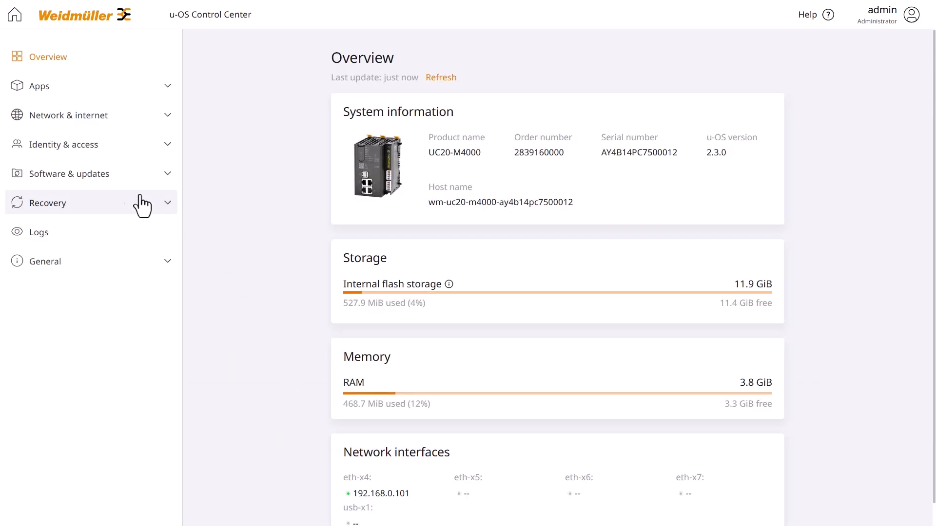
pyautogui.click(98, 187)
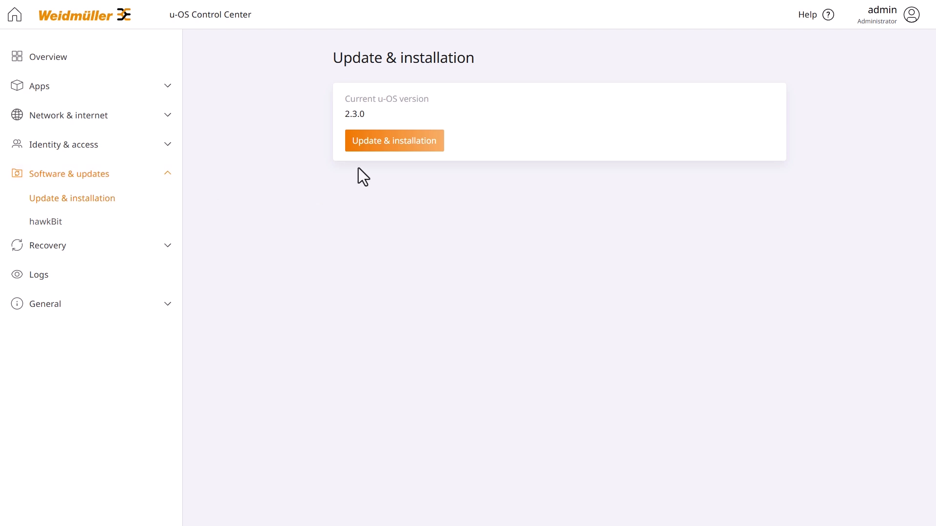
pyautogui.click(395, 143)
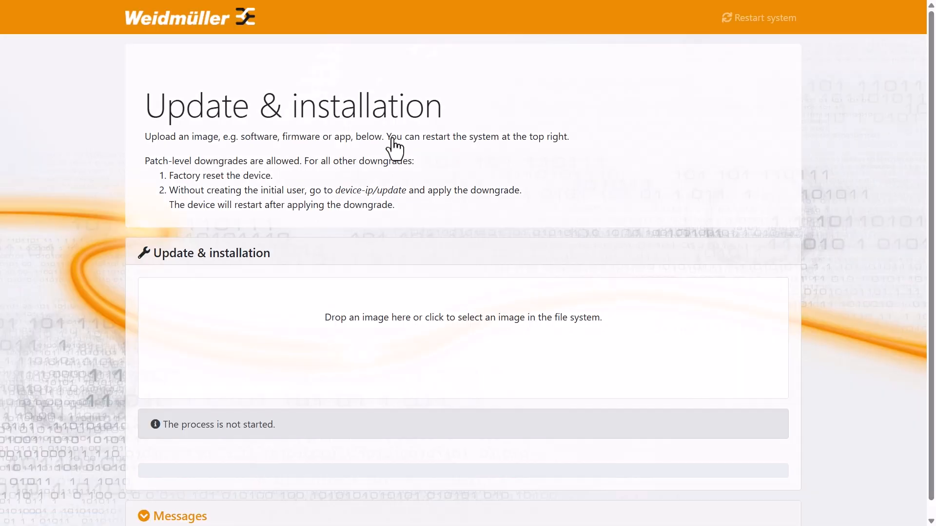
pyautogui.hotkey('alt', 'Tab')
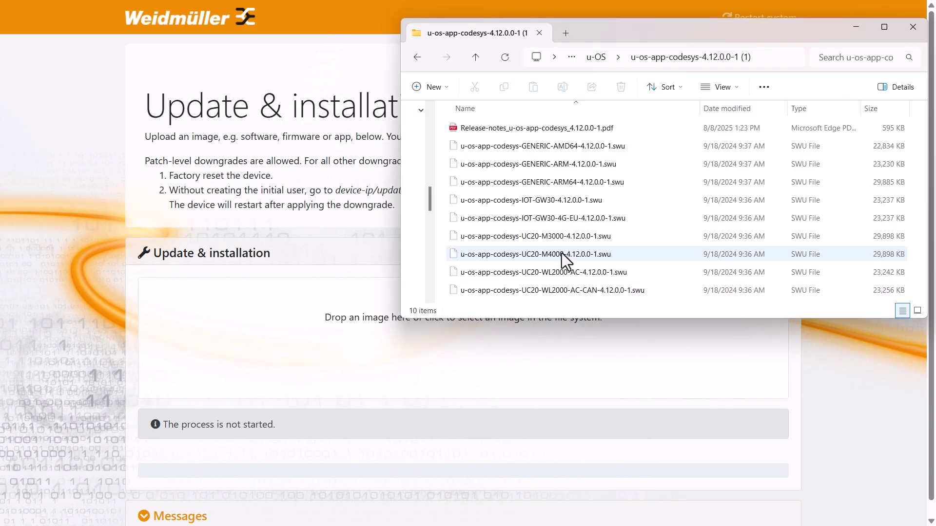
pyautogui.moveTo(561, 252); pyautogui.dragTo(337, 341)
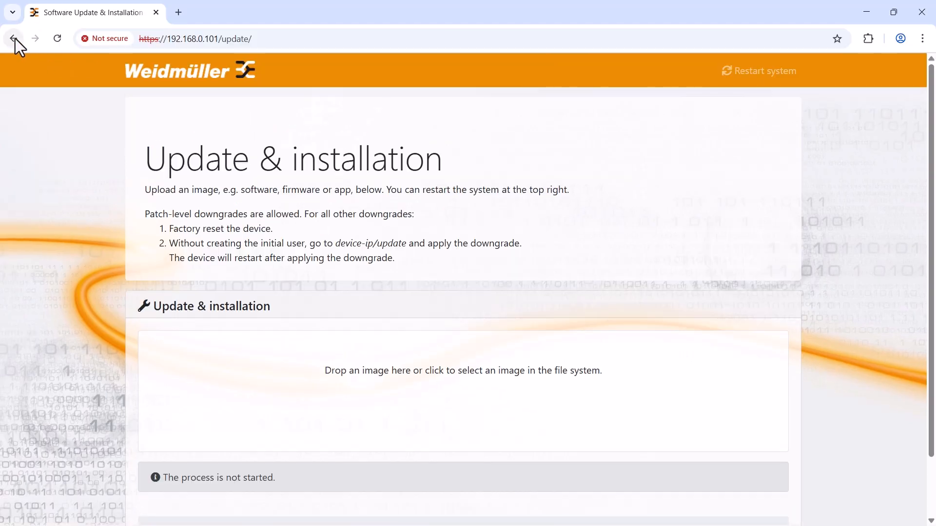
# Check the Apps area of the u-OS home page for CODESYS Control SL and open Apps in the u-OS Control Center
pyautogui.click(13, 38)
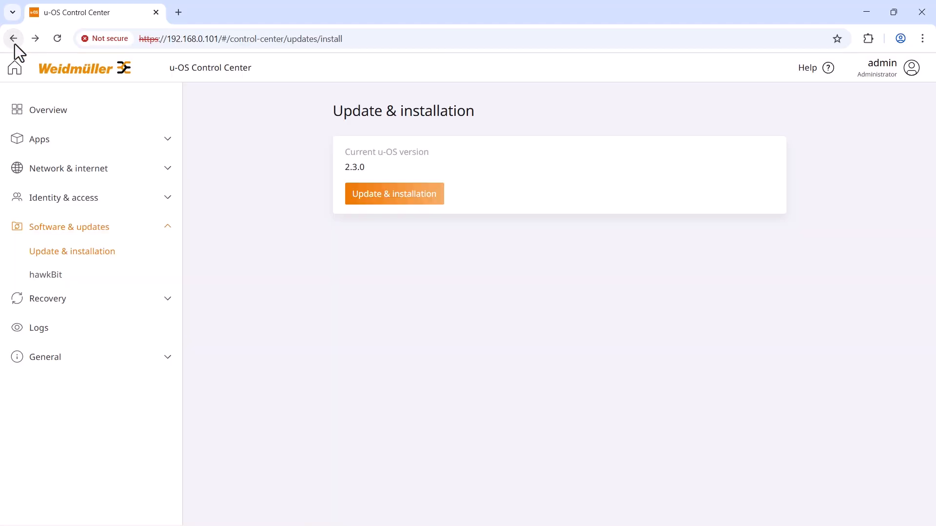
pyautogui.click(15, 71)
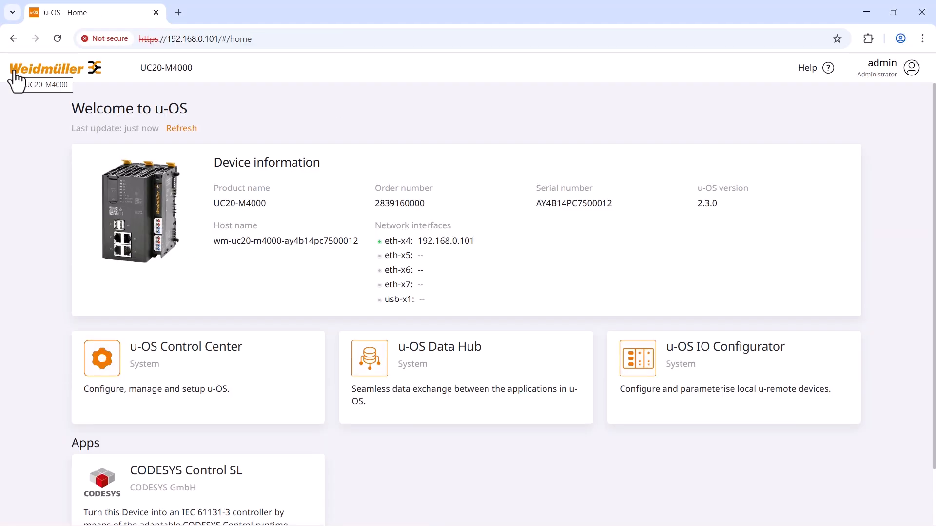
pyautogui.scroll(-2, 37, 168)
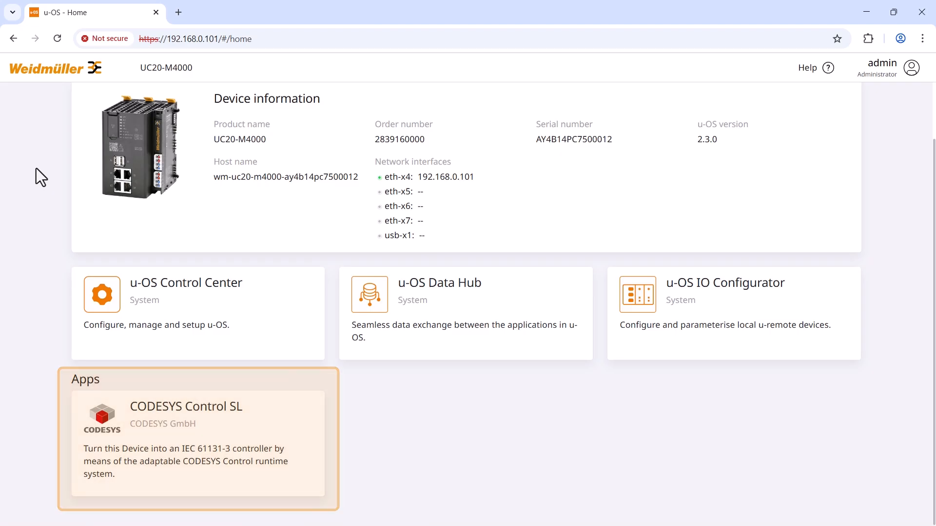
pyautogui.click(186, 306)
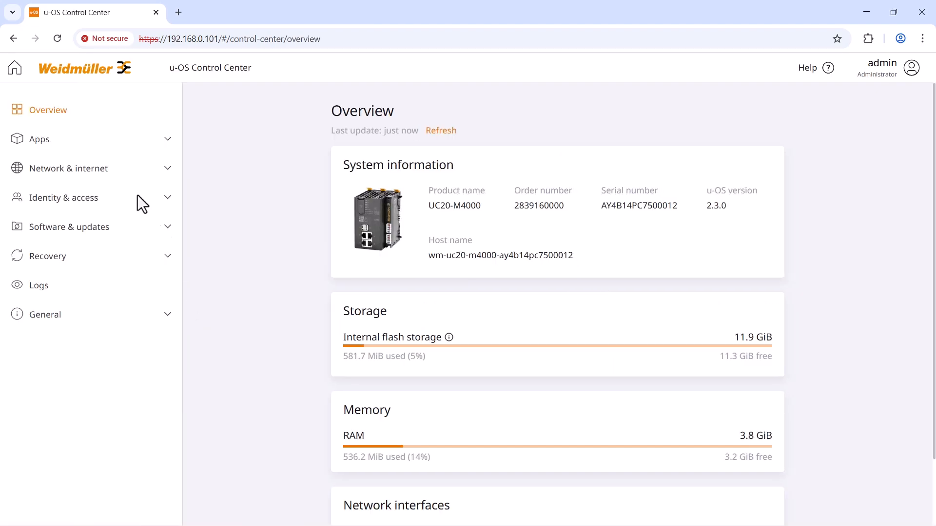
pyautogui.click(60, 143)
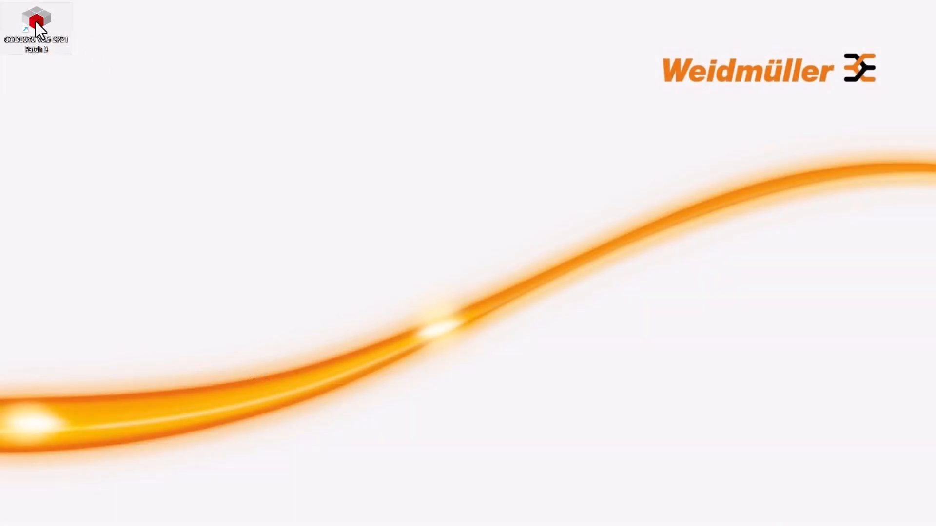
# Switch to CODESYS V3.5 SP21 Patch 3 and start a new project named Test from the Standard project template
pyautogui.doubleClick(36, 22)
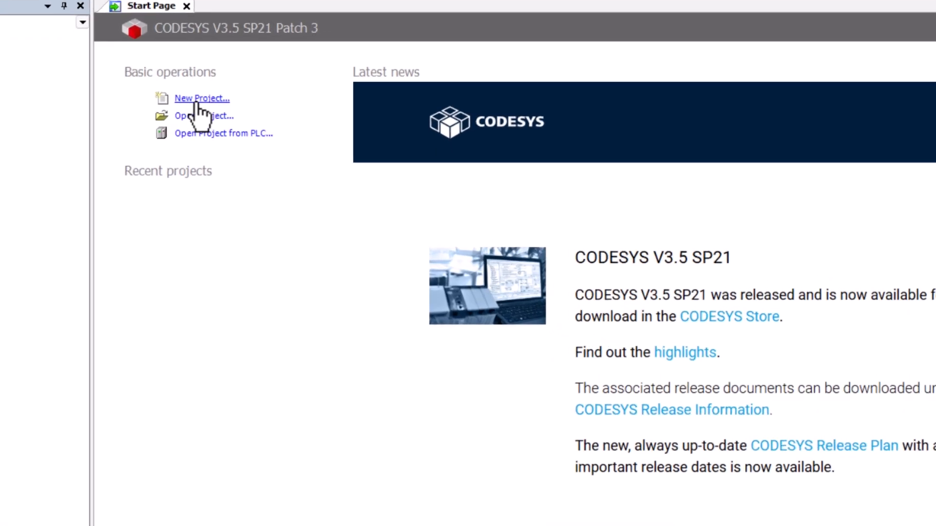
pyautogui.click(197, 100)
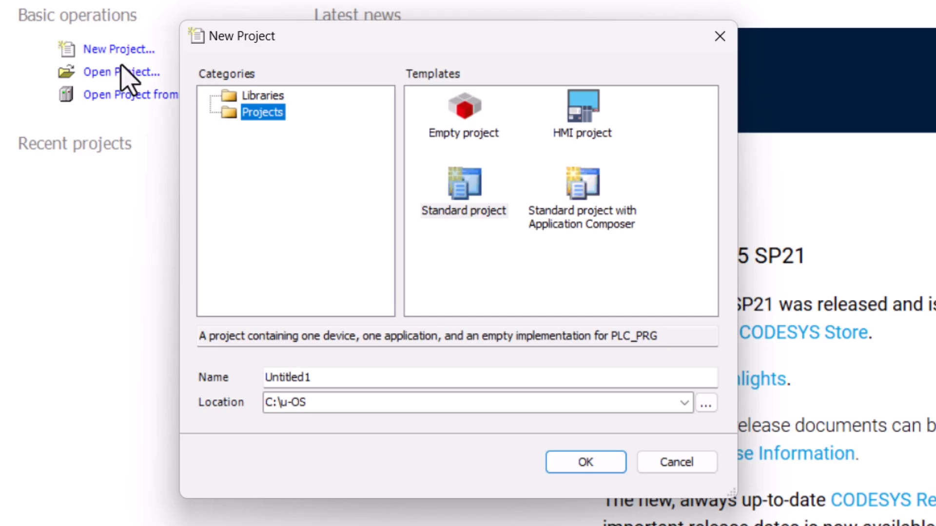
pyautogui.click(463, 204)
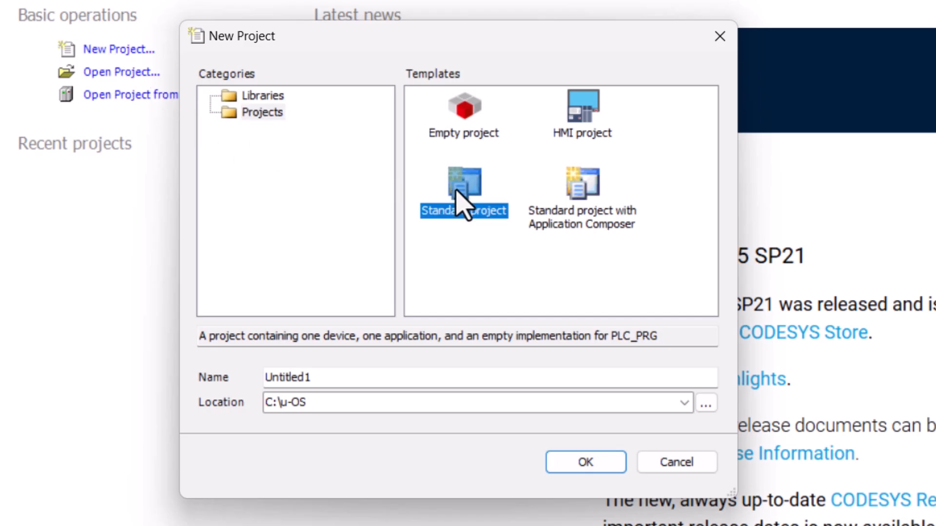
pyautogui.doubleClick(341, 378)
pyautogui.write('Test')
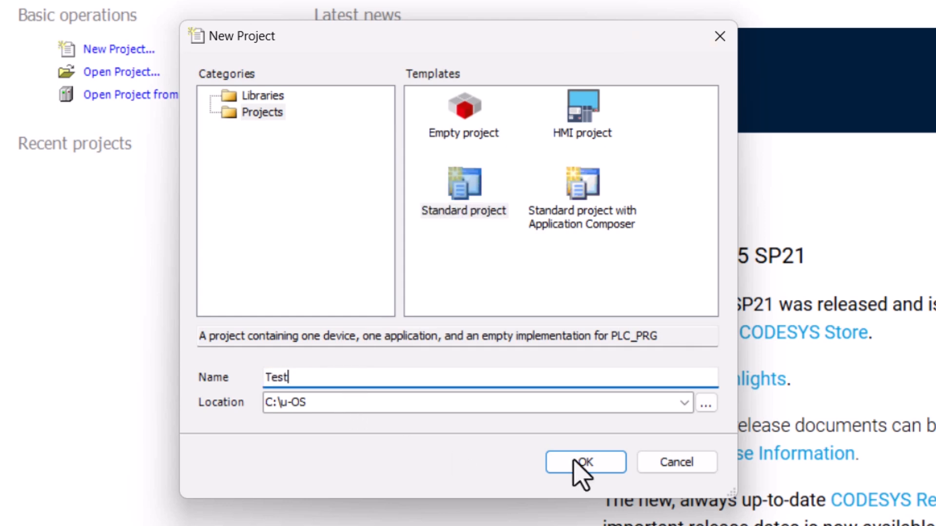
pyautogui.click(584, 463)
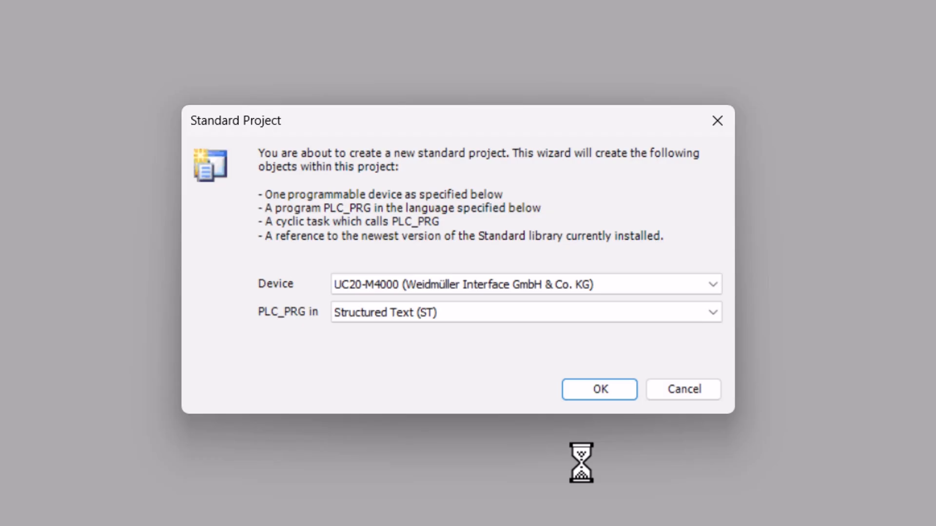
# Create the standard project with UC20-M4000 as the device and PLC_PRG in Structured Text (ST), after reviewing the available devices and languages
pyautogui.click(713, 284)
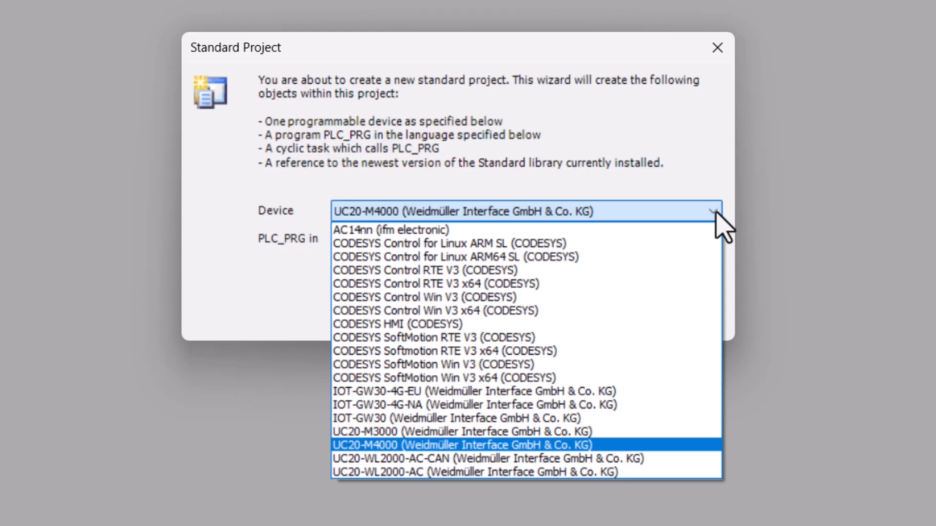
pyautogui.click(716, 215)
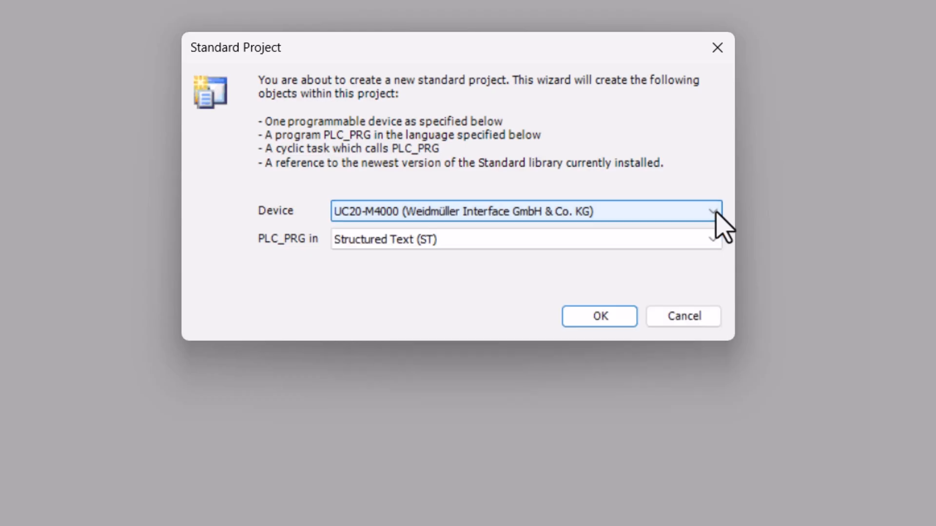
pyautogui.click(712, 241)
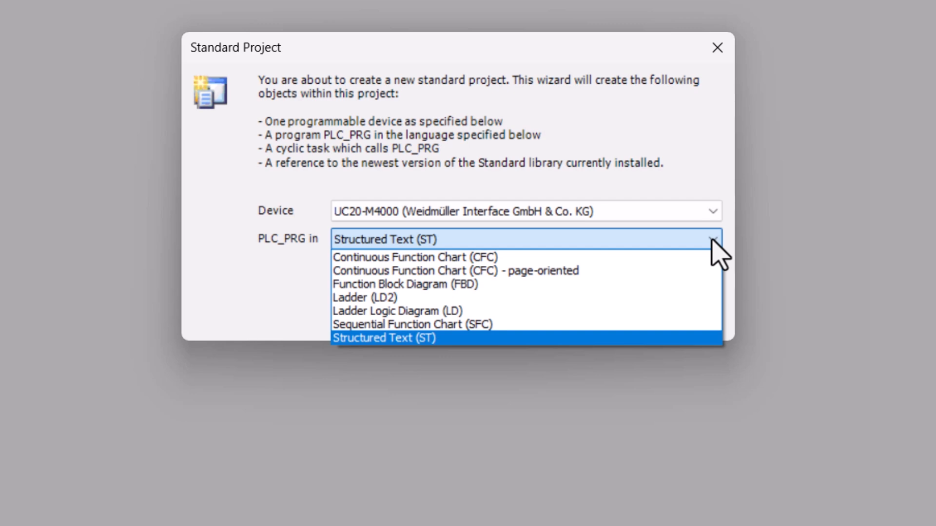
pyautogui.click(713, 241)
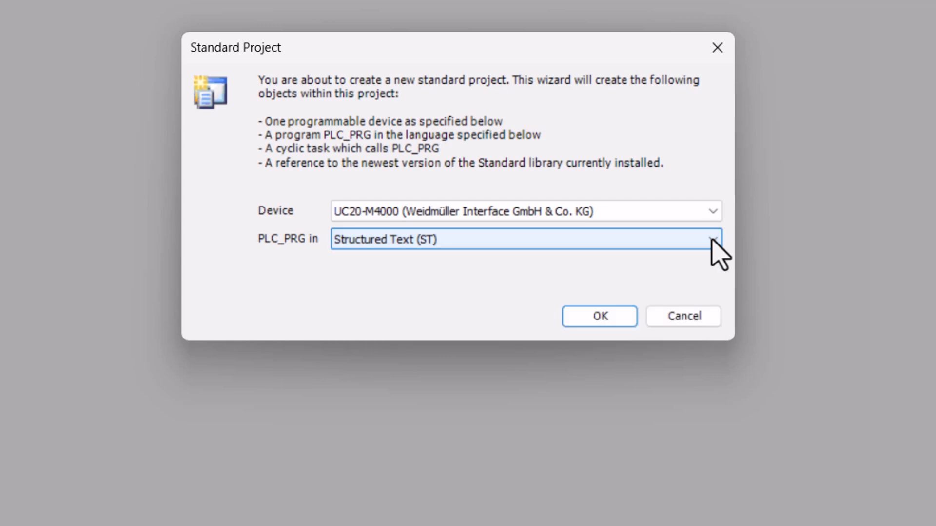
pyautogui.click(603, 318)
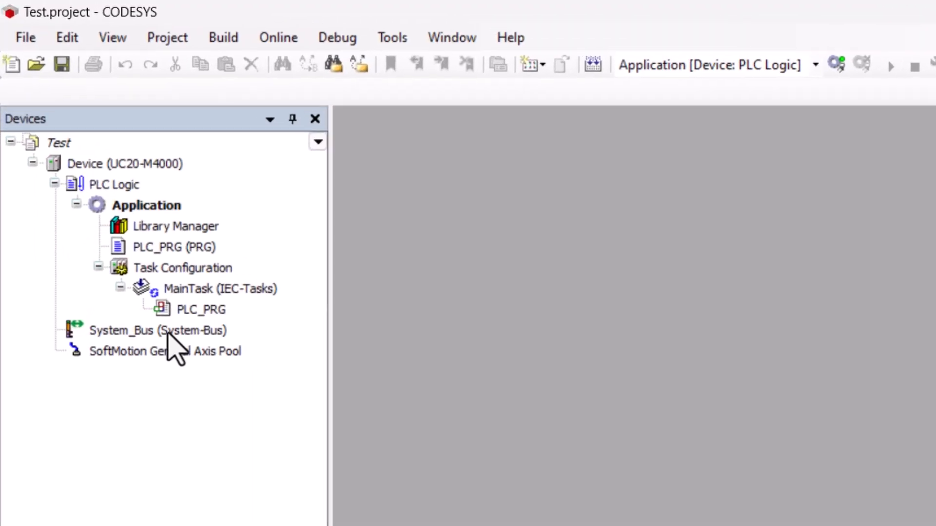
# Add the digital modules UR20-8DI-P-2W and UR20-8DO-P from the catalogue to System_Bus, in that order beside the controller
pyautogui.click(168, 335)
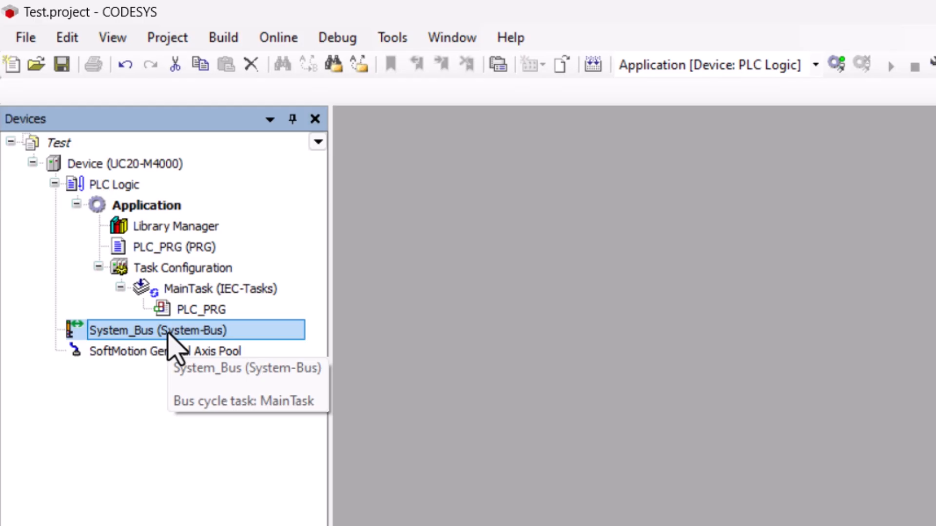
pyautogui.doubleClick(168, 332)
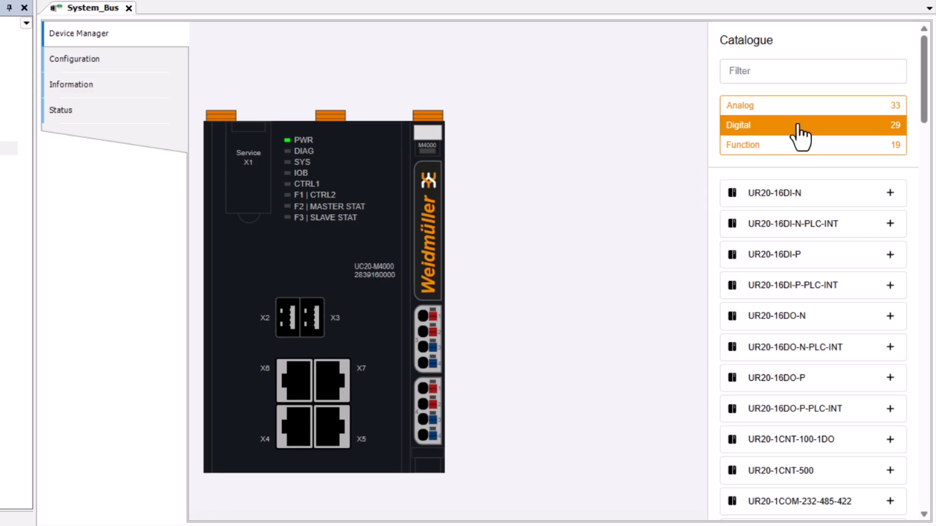
pyautogui.click(798, 128)
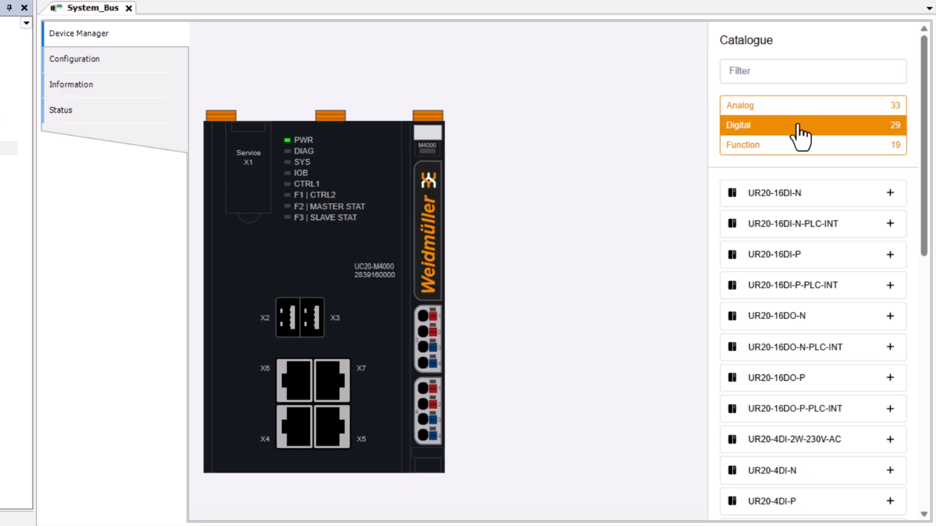
pyautogui.scroll(-7, 894, 276)
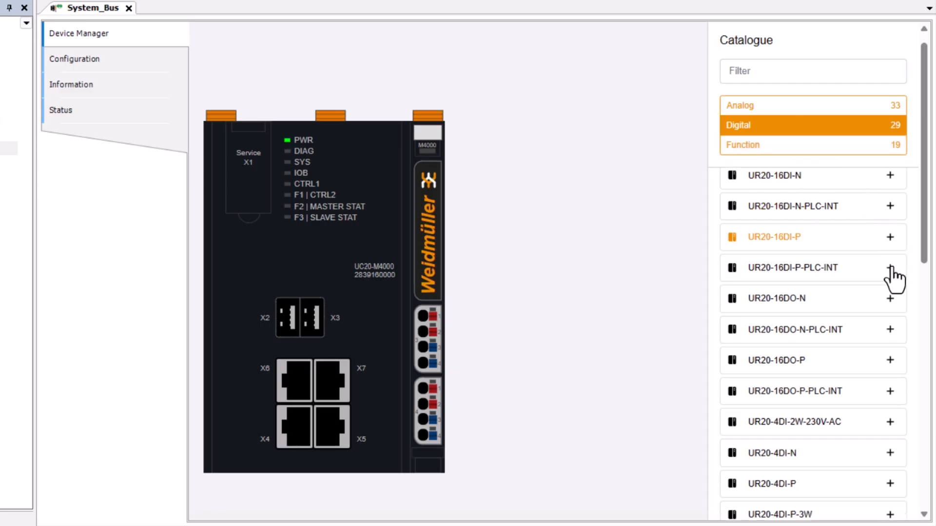
pyautogui.scroll(-3, 891, 265)
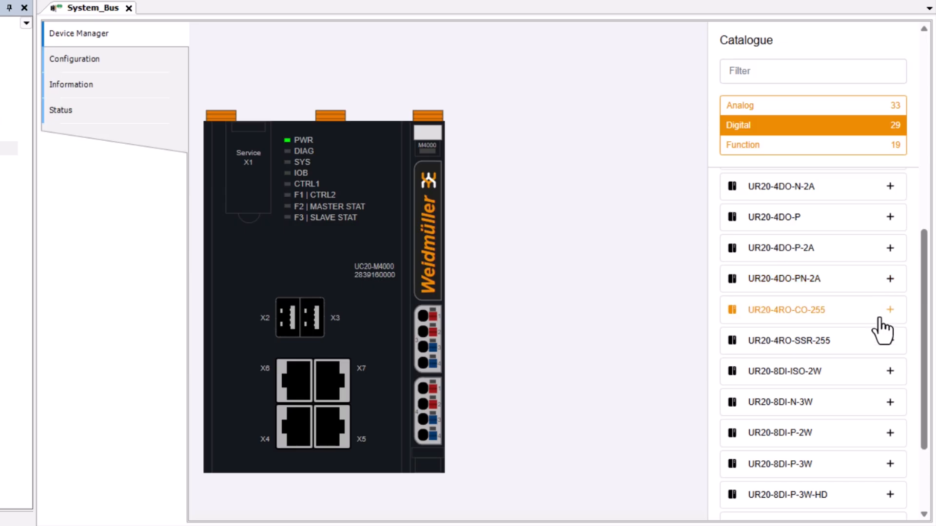
pyautogui.moveTo(827, 442); pyautogui.dragTo(470, 286)
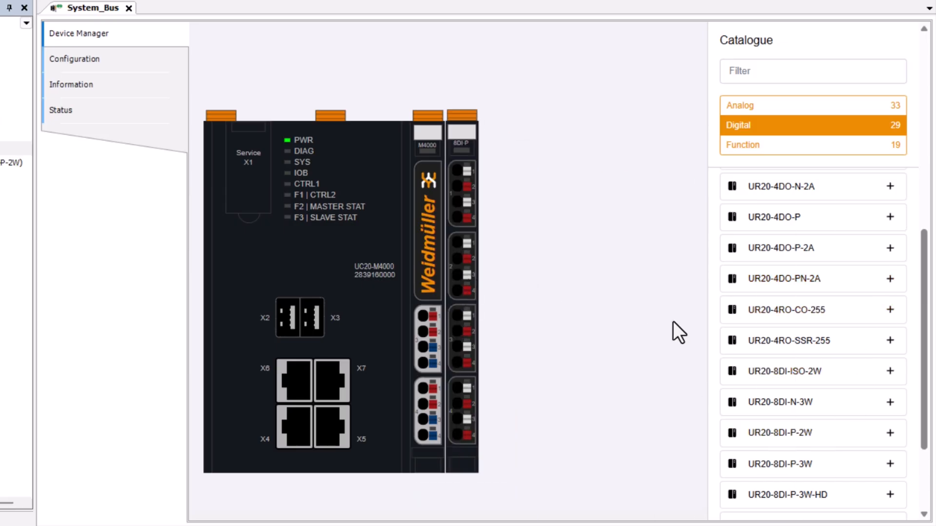
pyautogui.scroll(-1, 786, 326)
pyautogui.scroll(-3, 786, 326)
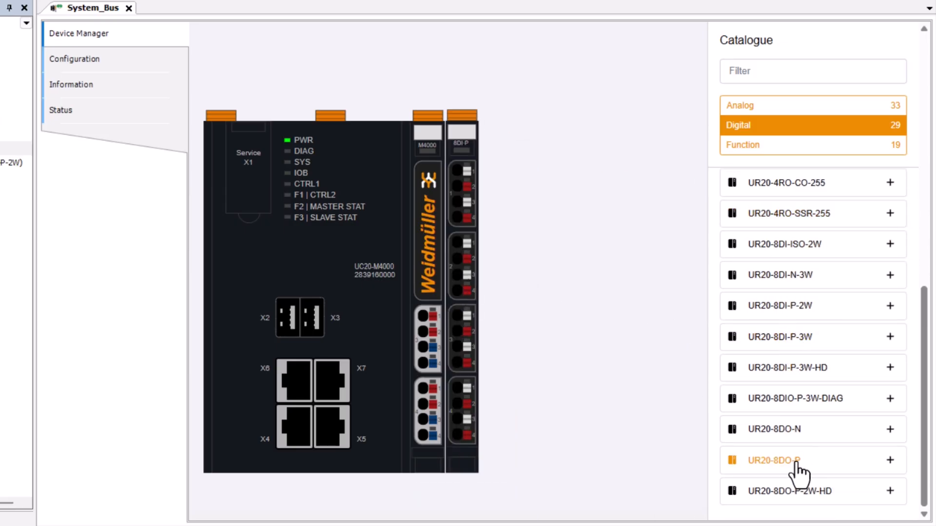
pyautogui.moveTo(792, 467); pyautogui.dragTo(502, 274)
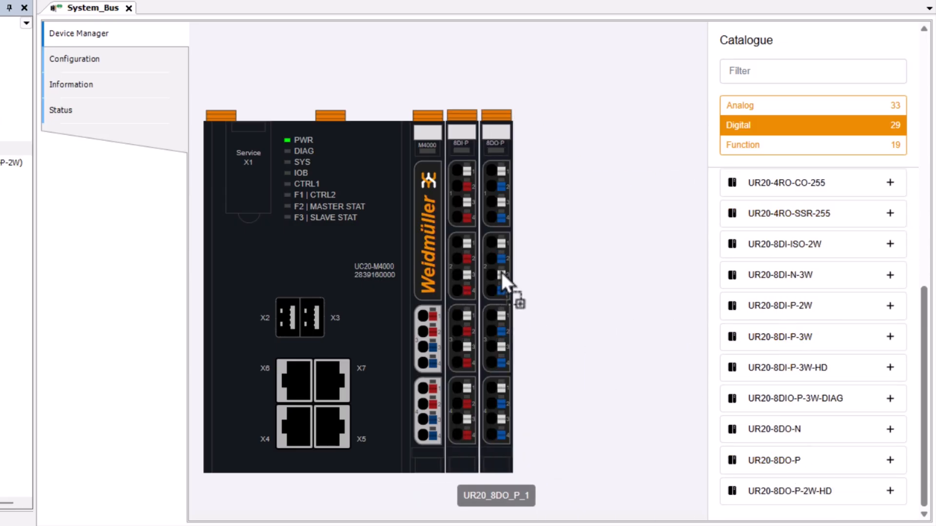
# Add the analog modules UR20-4AI-UI-16, UR20-4AO-UI-16 and UR20-4AI-RTD-DIAG after the digital modules on the system bus
pyautogui.click(751, 106)
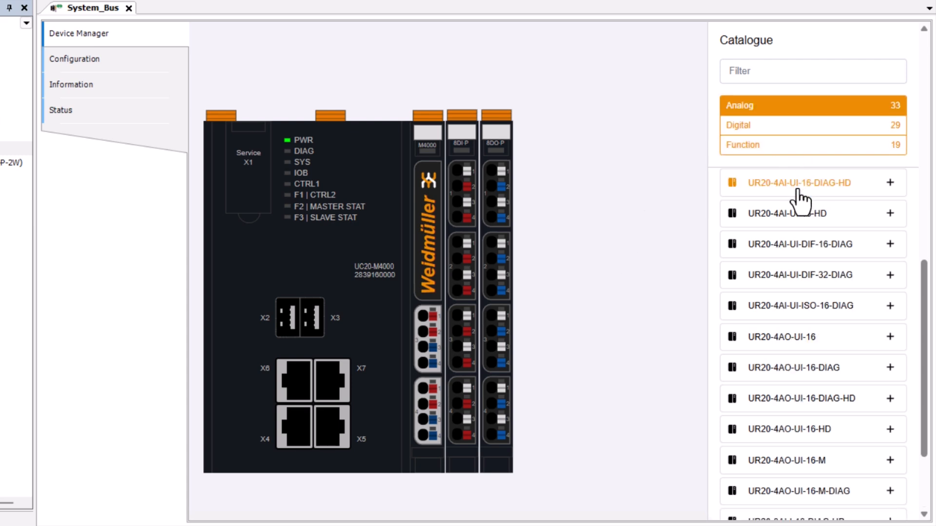
pyautogui.scroll(3, 800, 200)
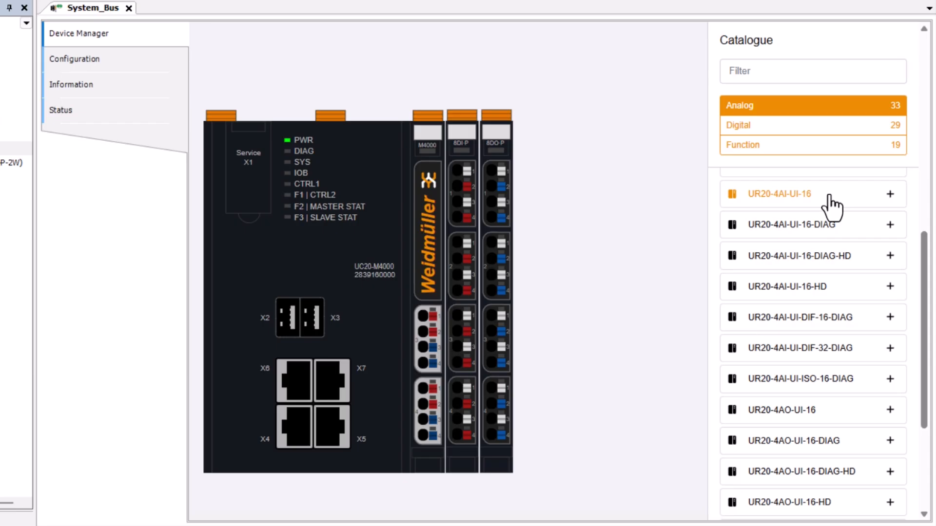
pyautogui.moveTo(831, 200); pyautogui.dragTo(536, 273)
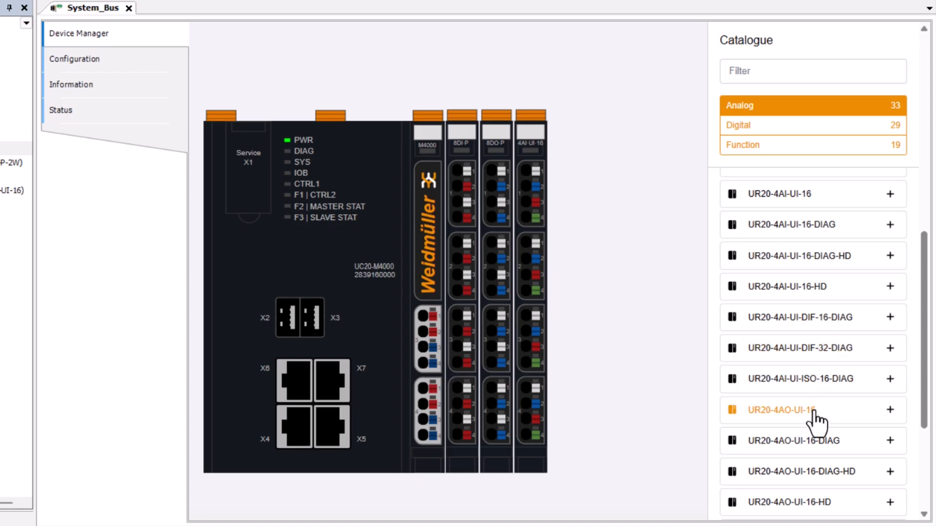
pyautogui.moveTo(816, 415); pyautogui.dragTo(564, 272)
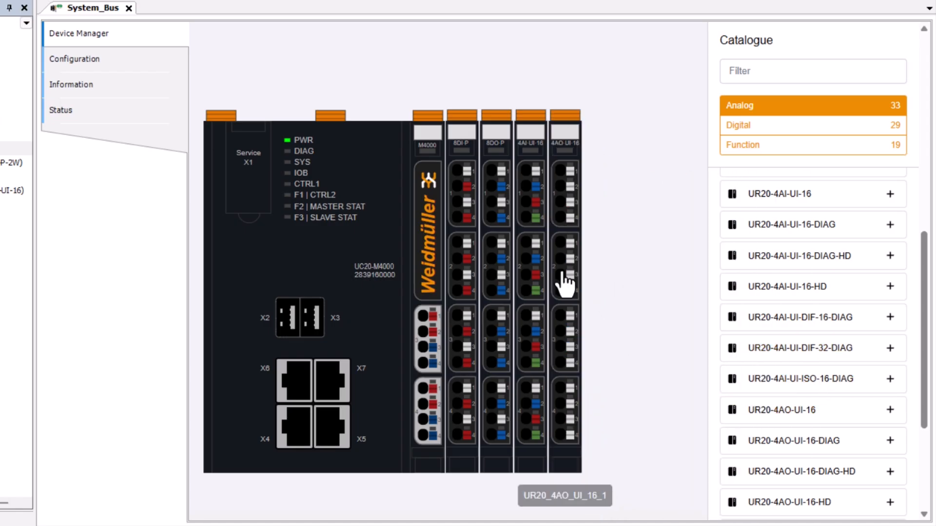
pyautogui.scroll(5, 792, 300)
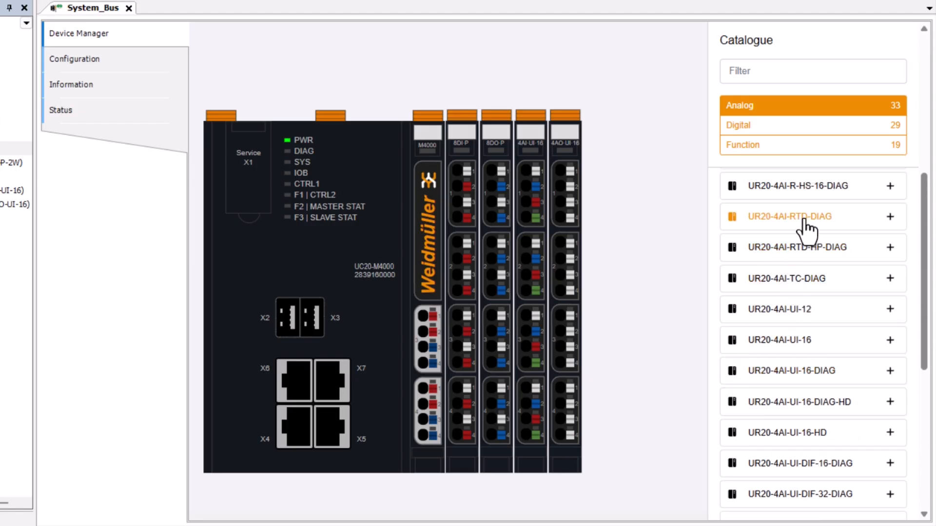
pyautogui.moveTo(798, 216); pyautogui.dragTo(599, 272)
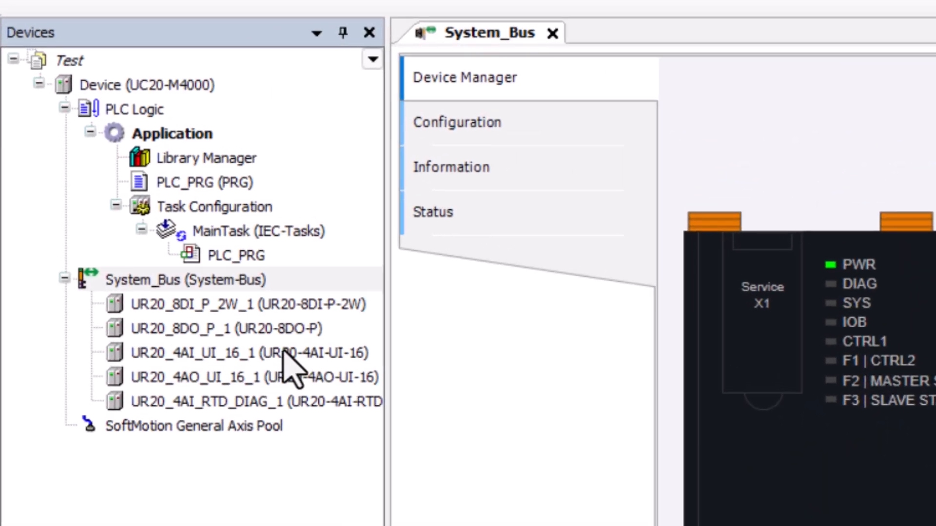
# Set the Channel 0 measurement range of the UR20-4AI-UI-16 module to 0 ... 10 V
pyautogui.doubleClick(285, 352)
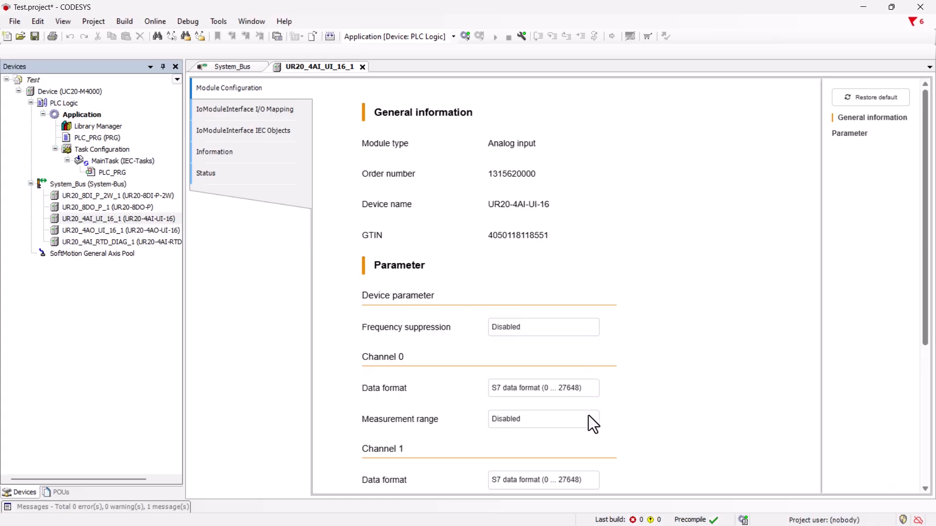
pyautogui.click(589, 417)
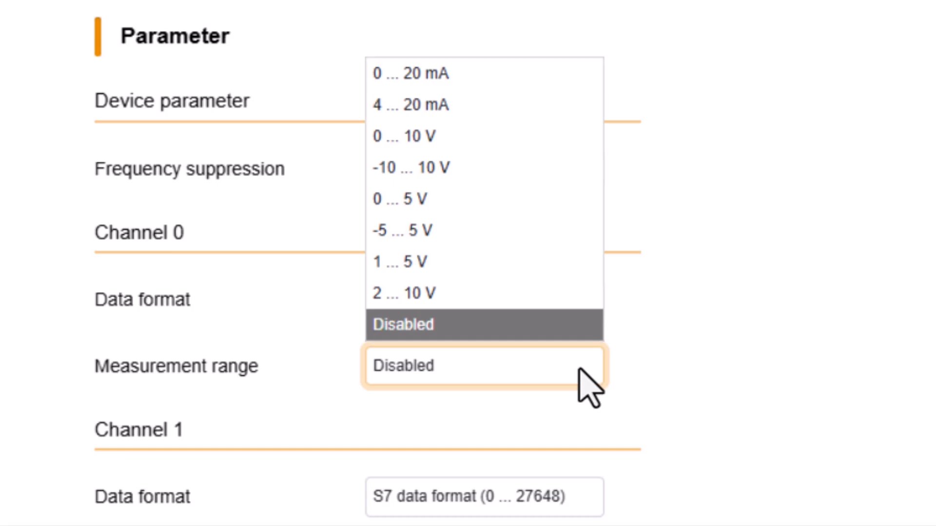
pyautogui.click(473, 144)
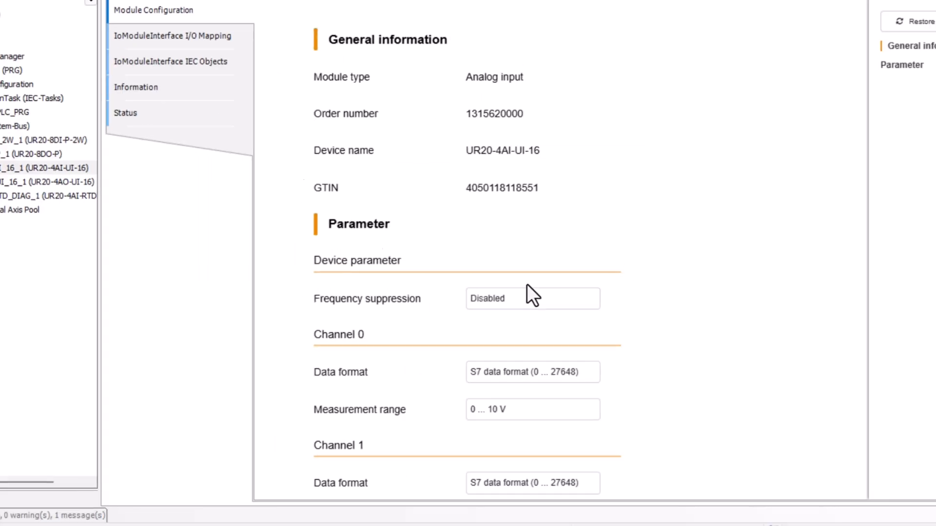
# Set the Channel 0 measurement range of the UR20-4AI-RTD-DIAG module to PT100 -200 ... 850 degree C
pyautogui.doubleClick(162, 244)
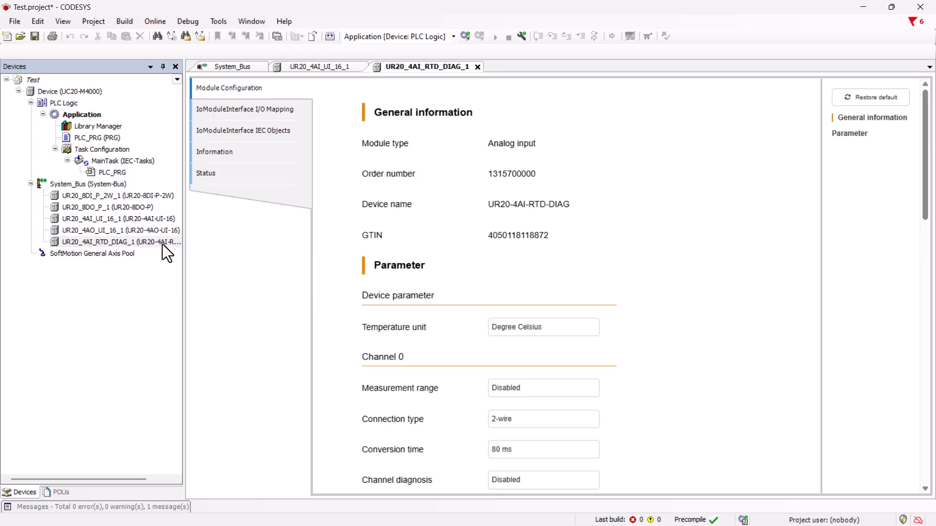
pyautogui.click(584, 391)
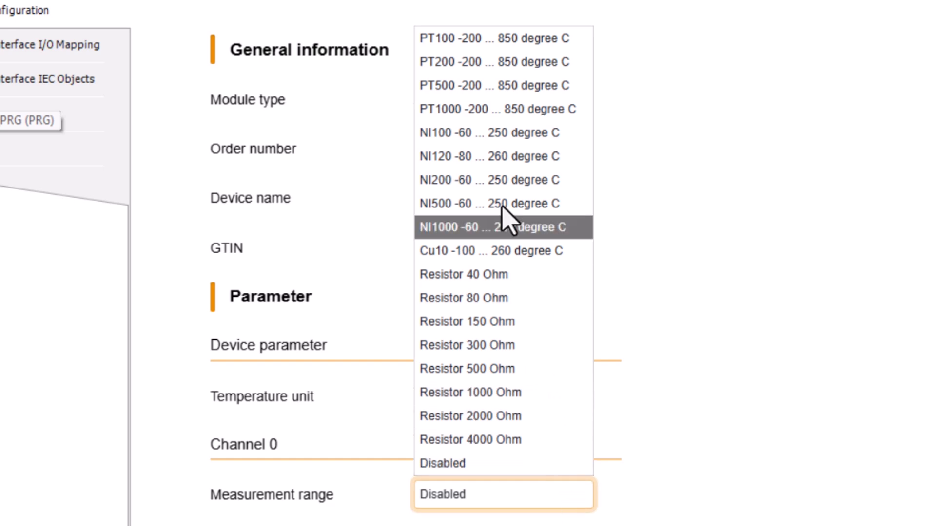
pyautogui.click(510, 41)
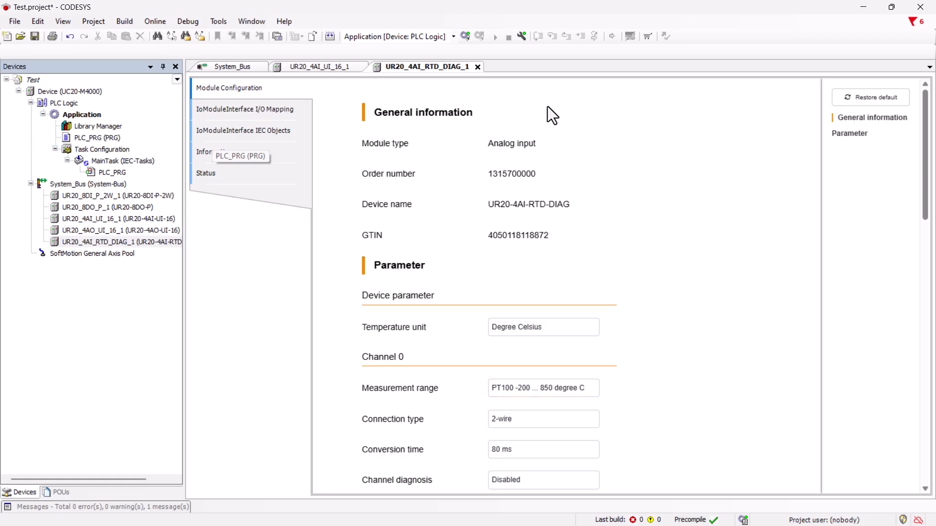
# Add a global variable list named GVL to the Application
pyautogui.click(90, 115)
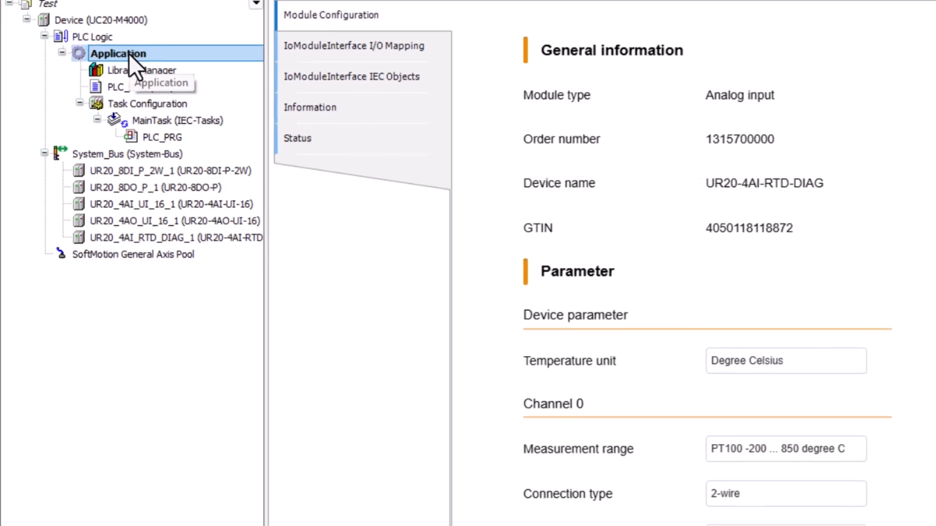
pyautogui.rightClick(135, 44)
pyautogui.moveTo(233, 197)
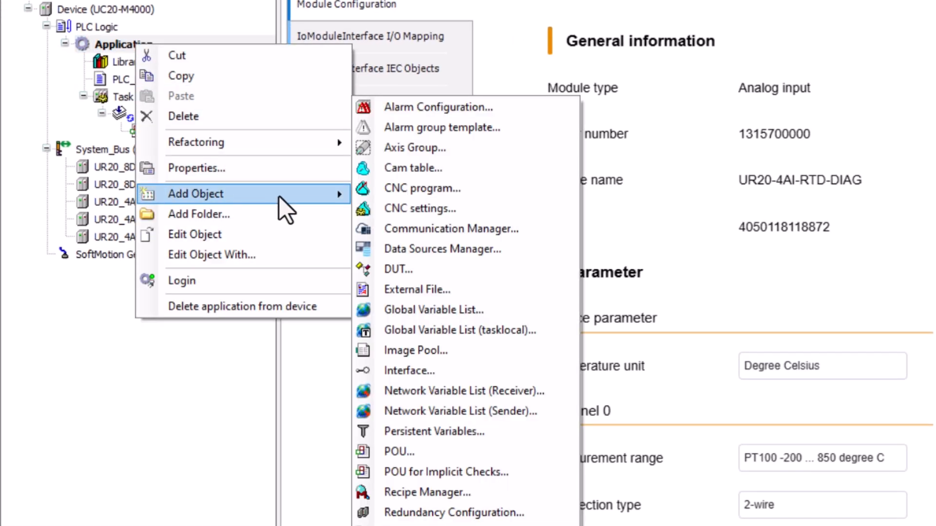
pyautogui.click(462, 312)
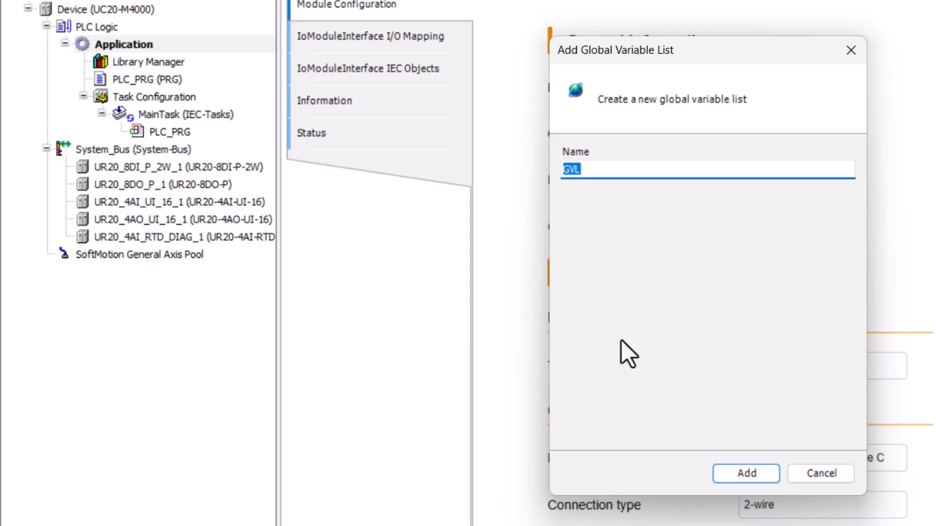
pyautogui.click(750, 474)
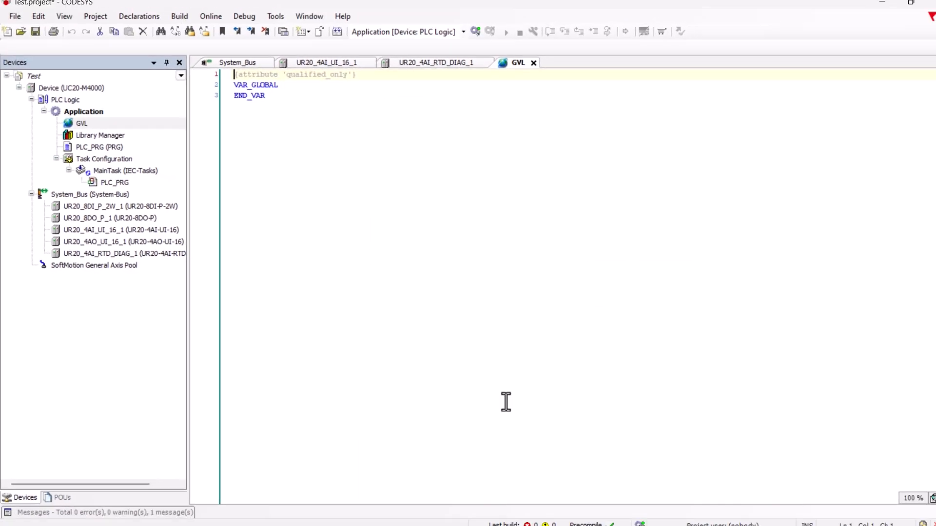
# Declare the global variables I_Analog_Input_Ch0 and I_Temp_Sensor_PT100 as INT in the VAR_GLOBAL block of GVL
pyautogui.press('Down')
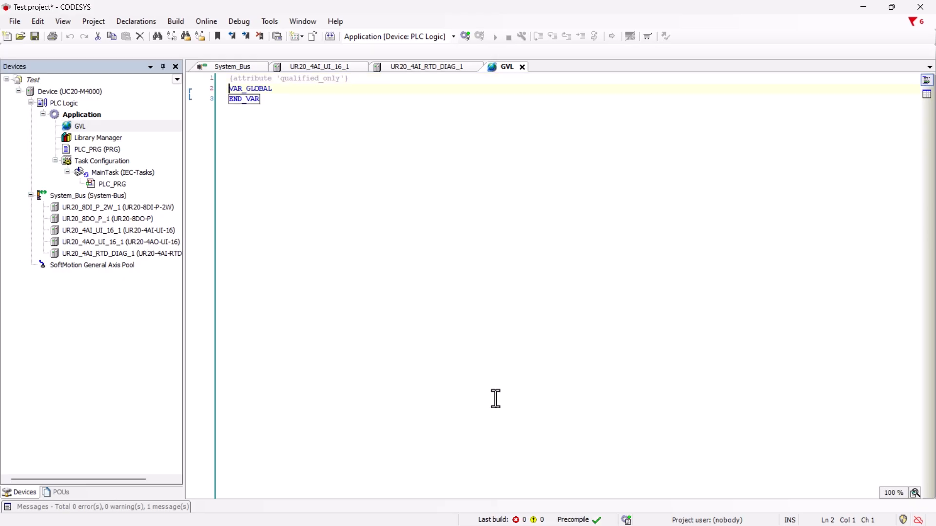
pyautogui.press('End')
pyautogui.press('Return')
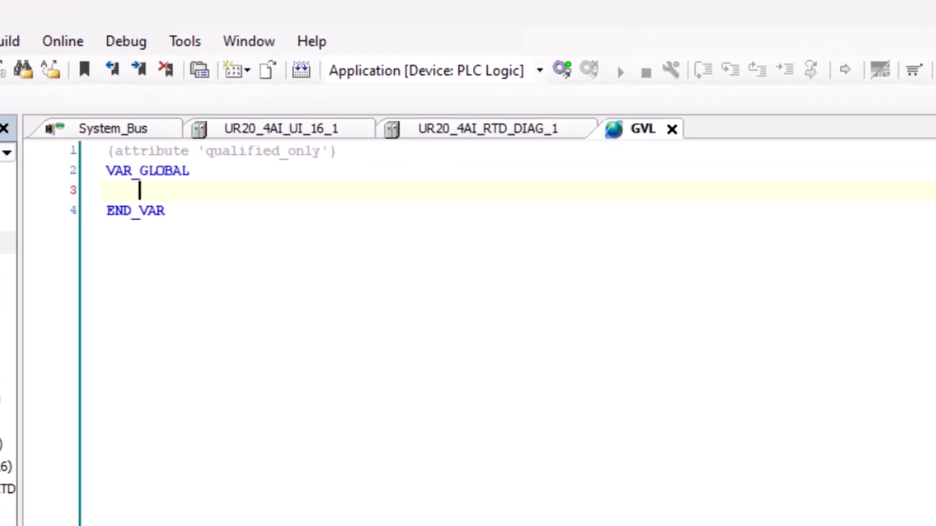
pyautogui.write('I_Analog_Input_')
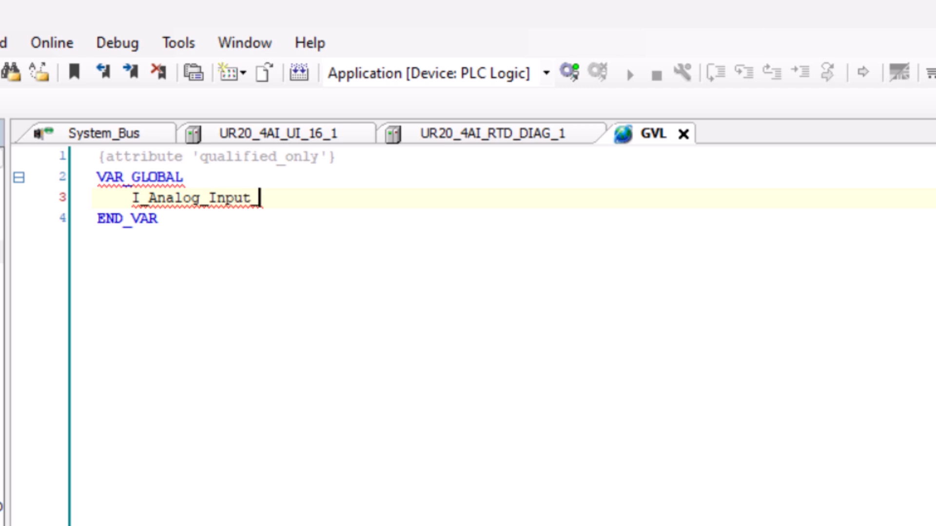
pyautogui.write('Ch0 : ')
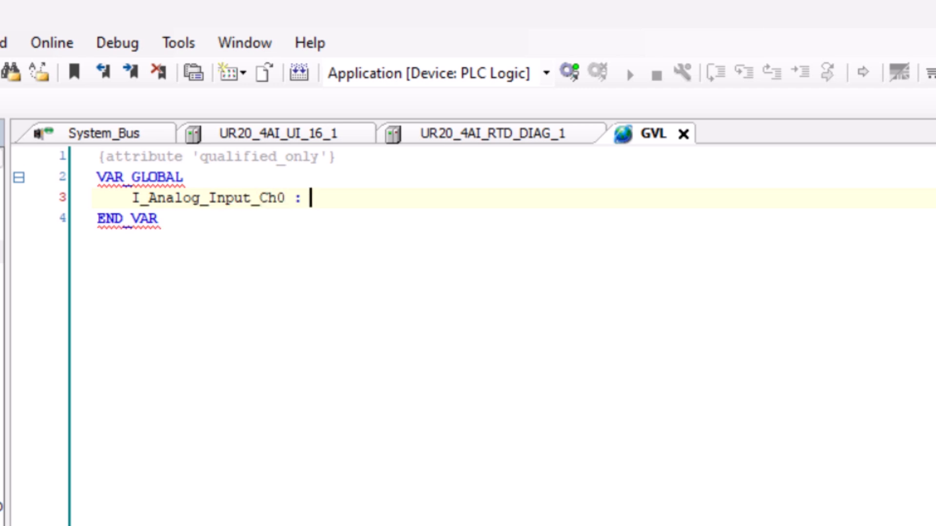
pyautogui.write('INT;')
pyautogui.press('Return')
pyautogui.write('I')
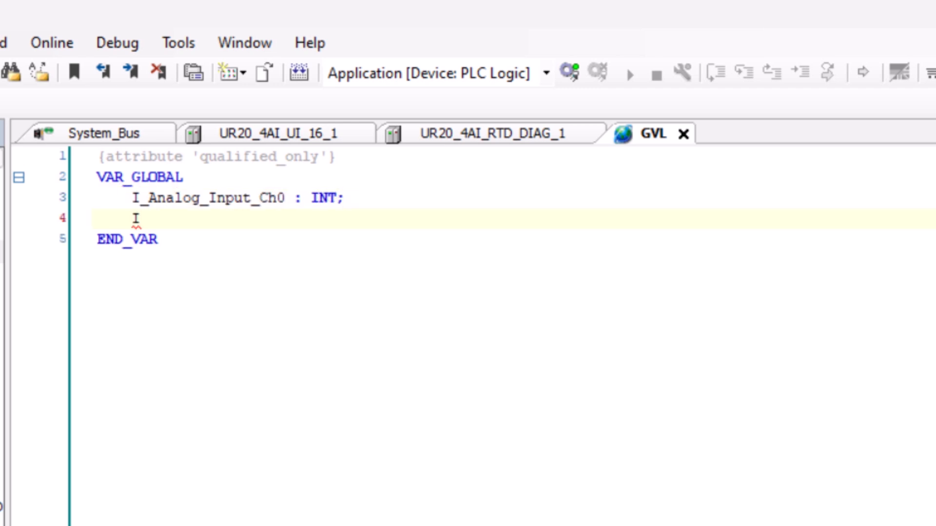
pyautogui.write('_Temp_Sensor_PT100')
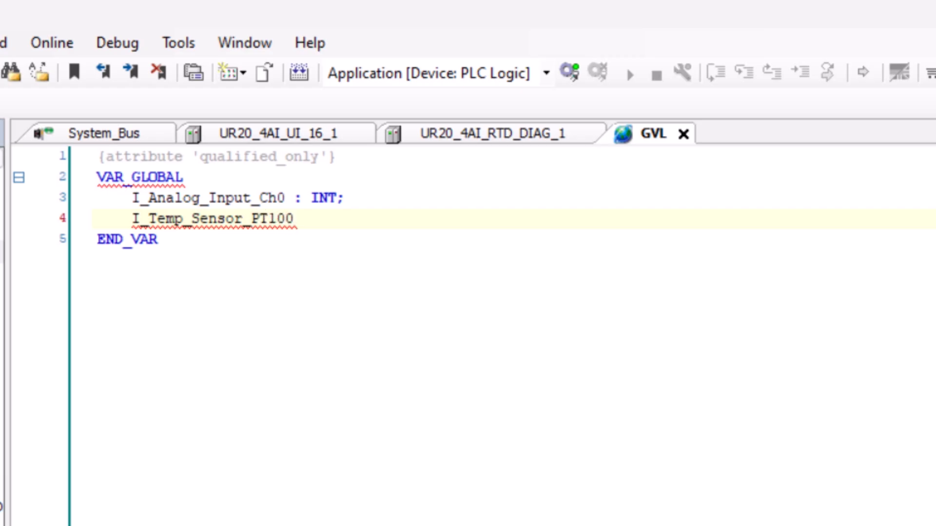
pyautogui.write(' : INT;')
pyautogui.press('Return')
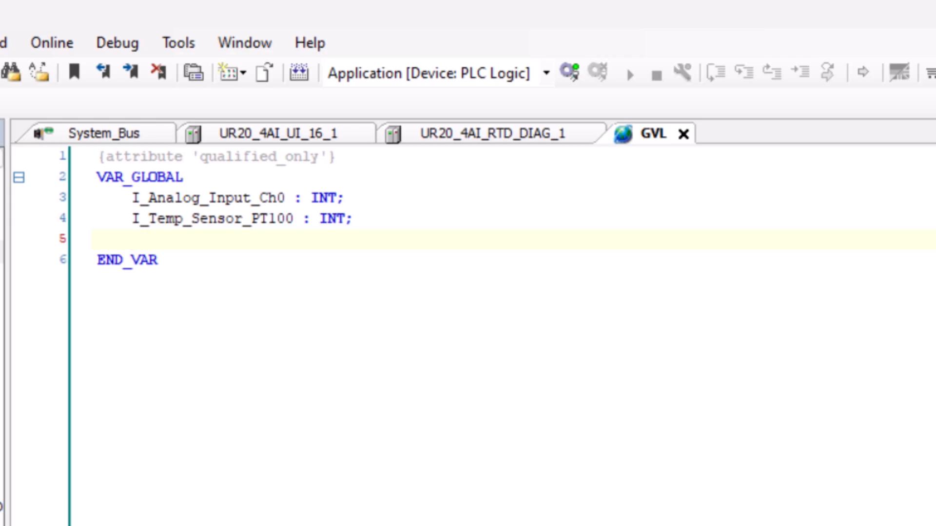
# Declare the global variables Analog_0_10V_Ch0 and Outside_Temp_Ch0 as REAL below the INT variables in GVL
pyautogui.write('Analog_0_10V_C')
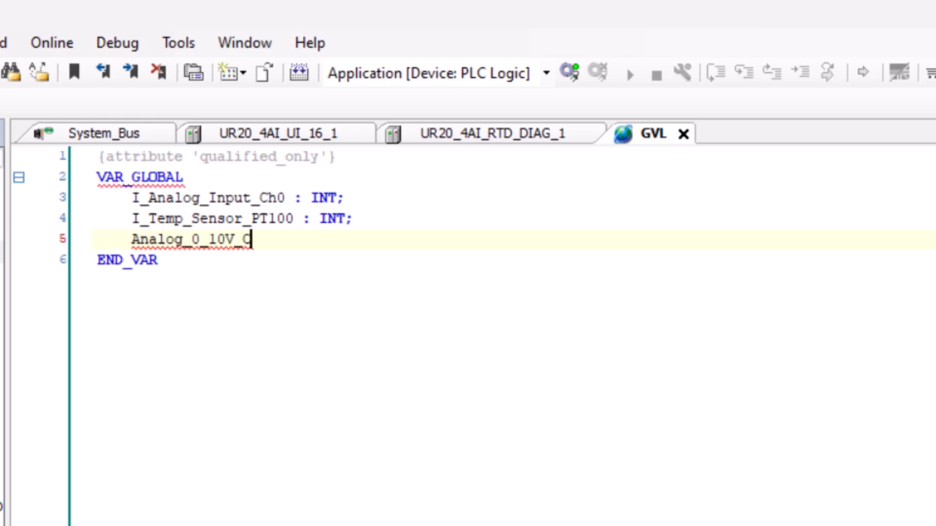
pyautogui.write('h0 : REAL;')
pyautogui.press('Return')
pyautogui.write('O')
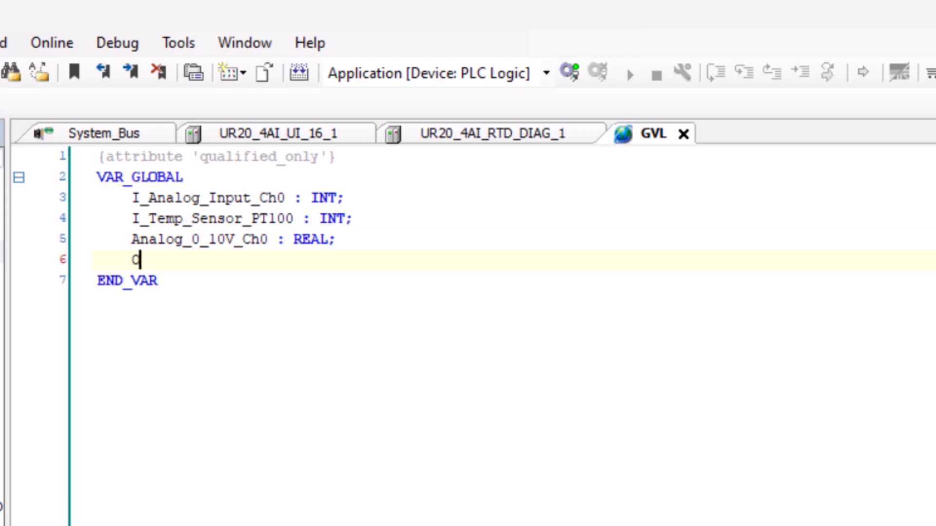
pyautogui.write('utside_Temp_Ch0 : ')
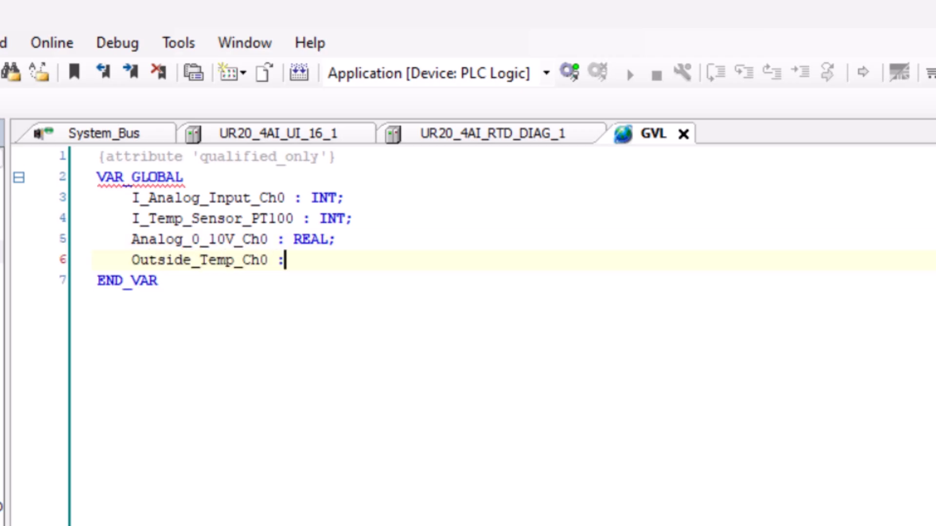
pyautogui.write('REAL;')
pyautogui.press('Down')
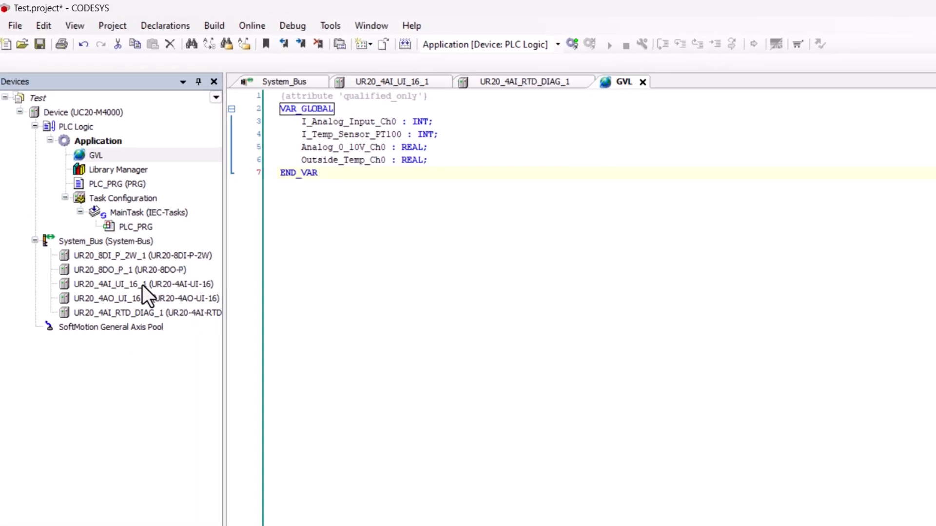
# Map the Value 0 channel of the UR20_4AI_UI_16_1 module to the existing variable Application.GVL.I_Analog_Input_Ch0
pyautogui.doubleClick(143, 285)
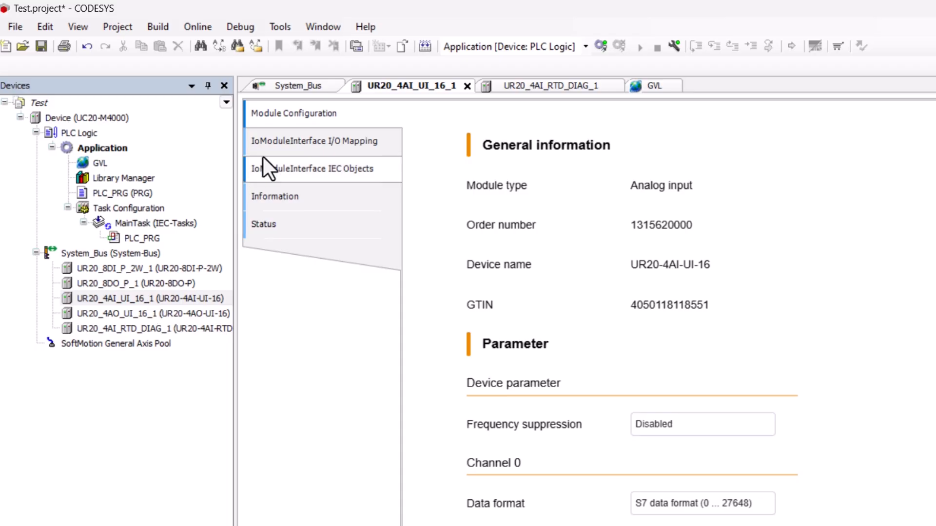
pyautogui.click(314, 142)
pyautogui.click(493, 151)
pyautogui.click(493, 150)
pyautogui.click(530, 152)
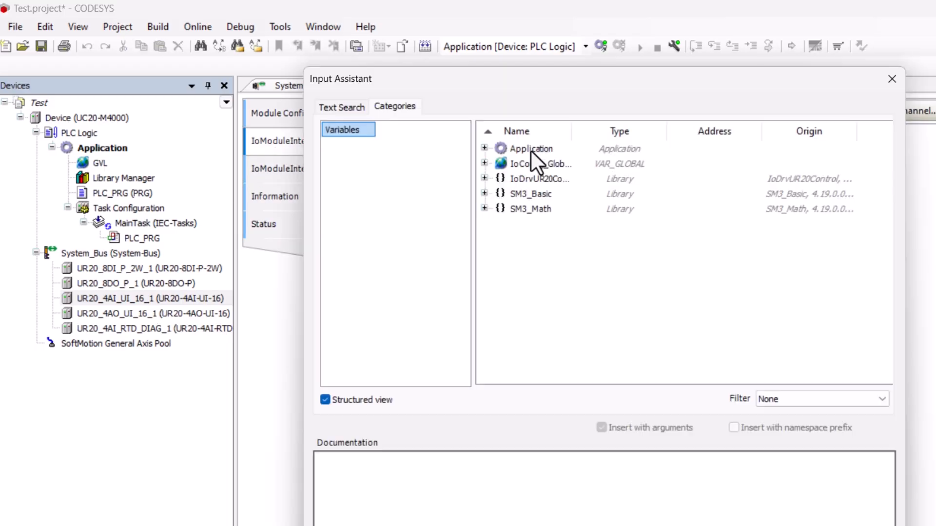
pyautogui.doubleClick(530, 148)
pyautogui.click(499, 163)
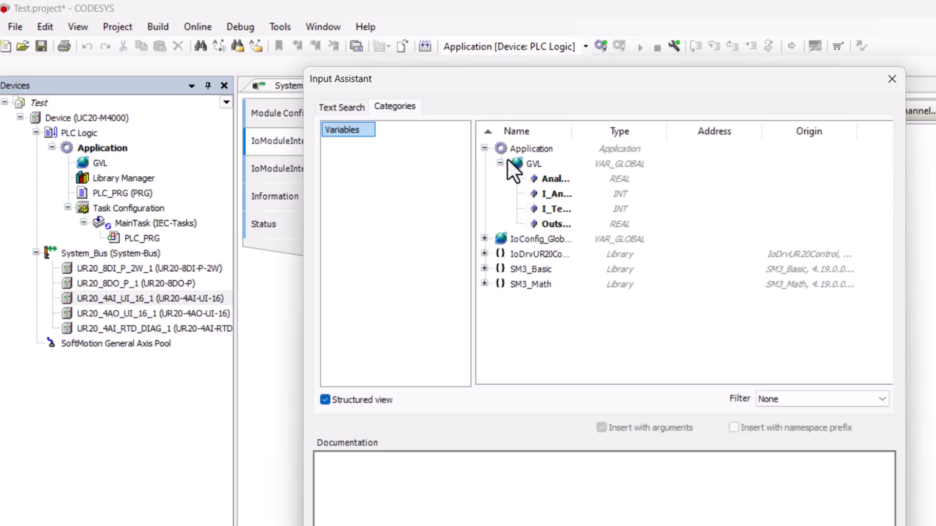
pyautogui.moveTo(572, 128); pyautogui.dragTo(685, 128)
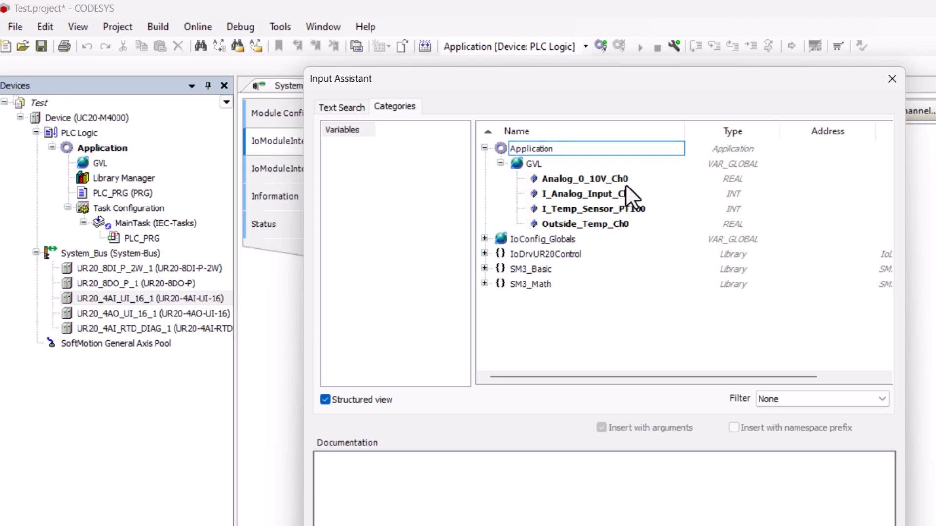
pyautogui.doubleClick(608, 194)
# Map the Value 0 channel of the UR20_4AI_RTD_DIAG_1 module to the existing variable Application.GVL.I_Temp_Sensor_PT100
pyautogui.click(191, 328)
pyautogui.doubleClick(191, 327)
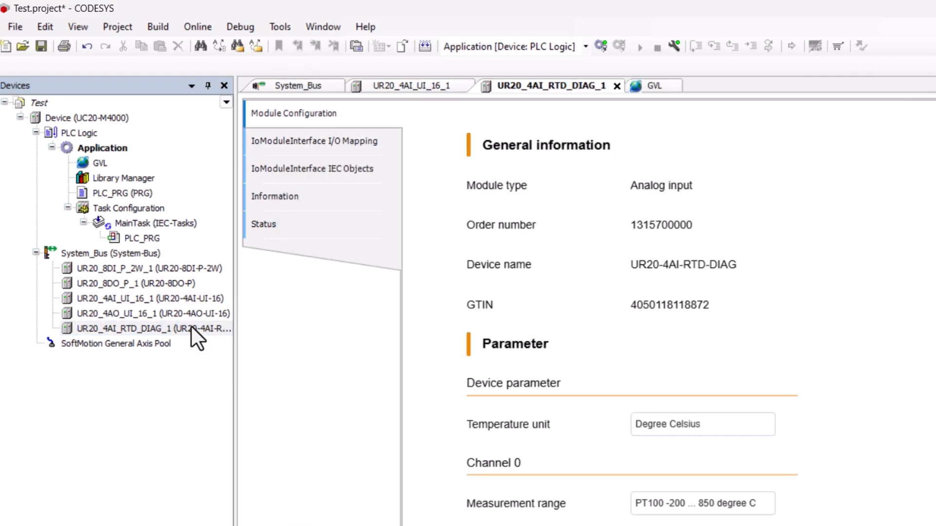
pyautogui.click(325, 142)
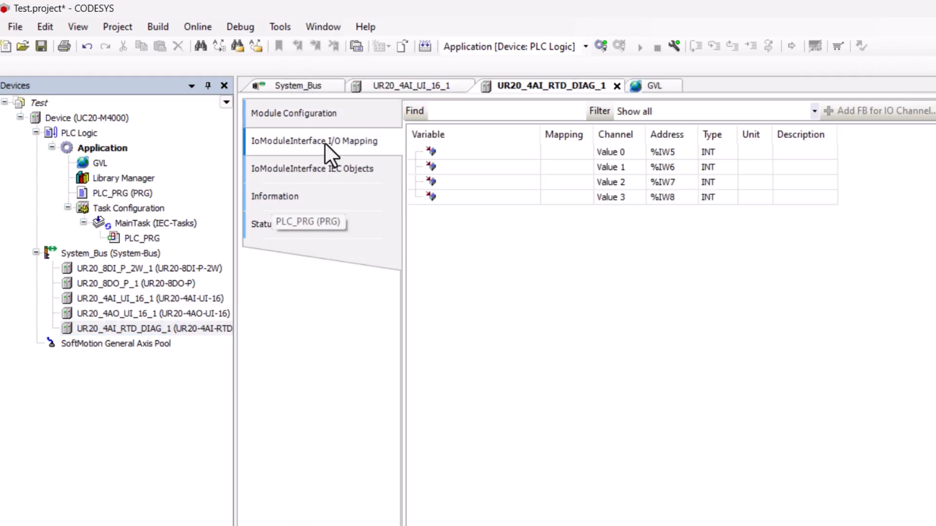
pyautogui.doubleClick(527, 153)
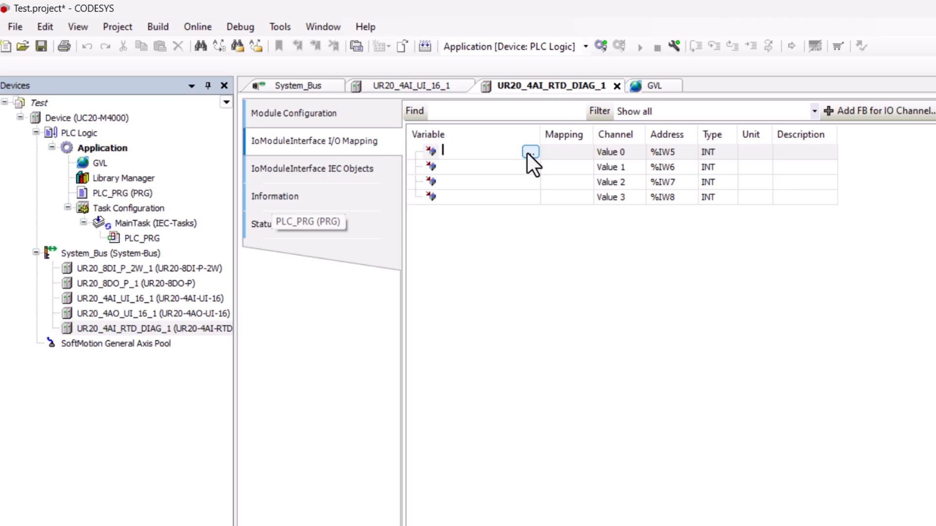
pyautogui.click(531, 153)
pyautogui.click(582, 210)
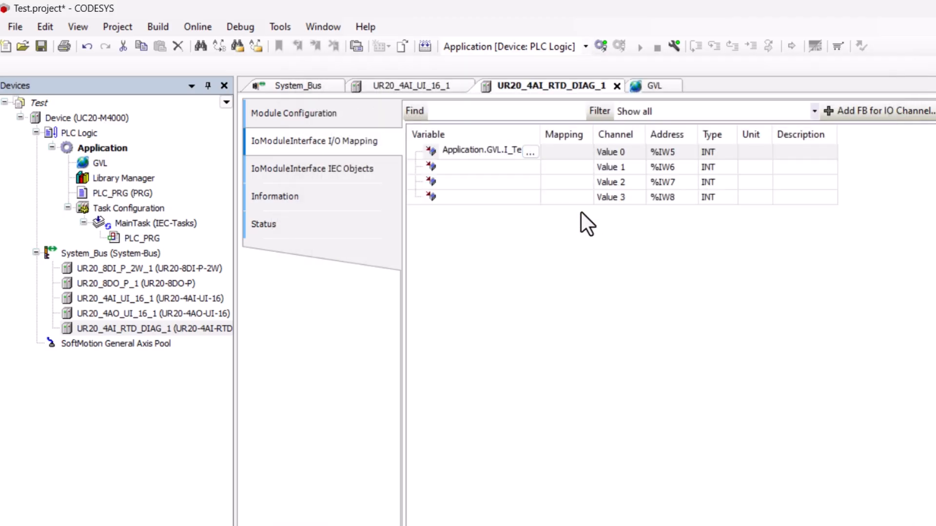
pyautogui.click(581, 212)
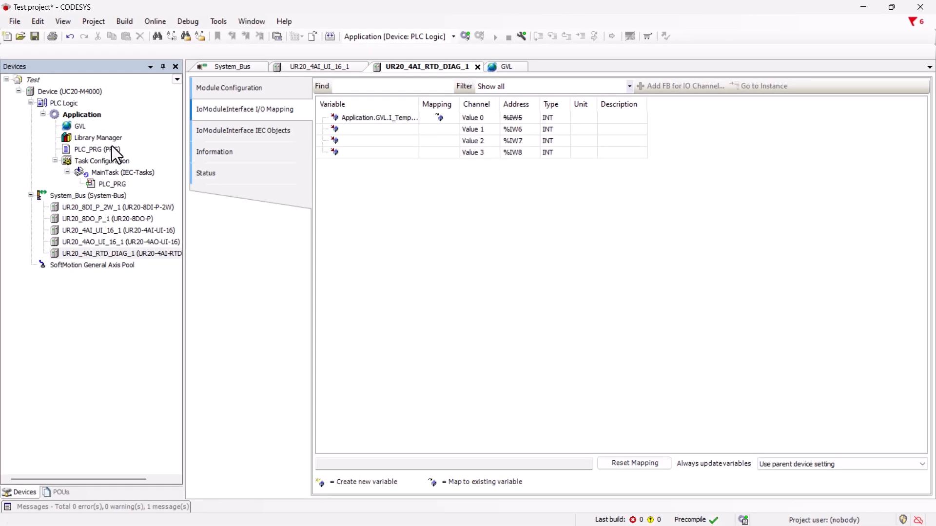
# Write the assignment GVL.Analog_0_10V_Ch0 := GVL.I_Analog_Input_Ch0 /2765; as the first code line of PLC_PRG
pyautogui.doubleClick(104, 150)
pyautogui.click(223, 211)
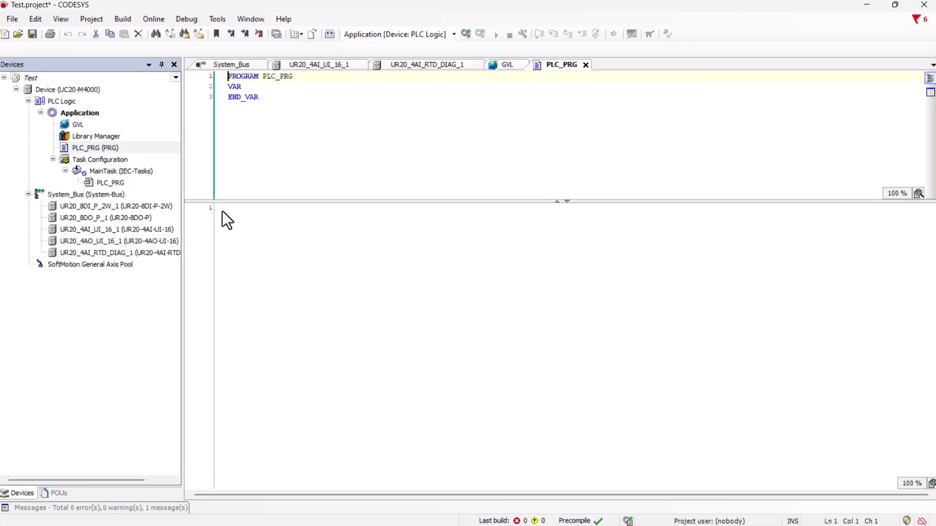
pyautogui.write('GVL.')
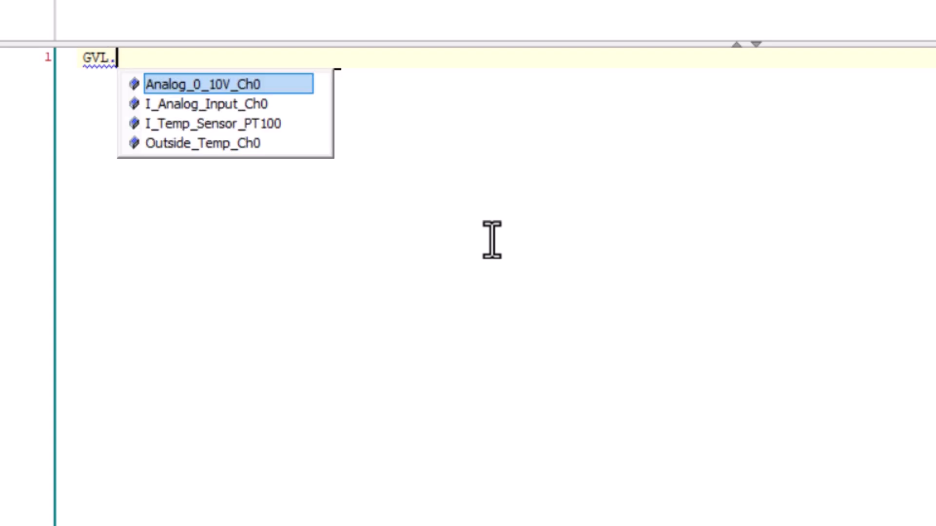
pyautogui.press('Return')
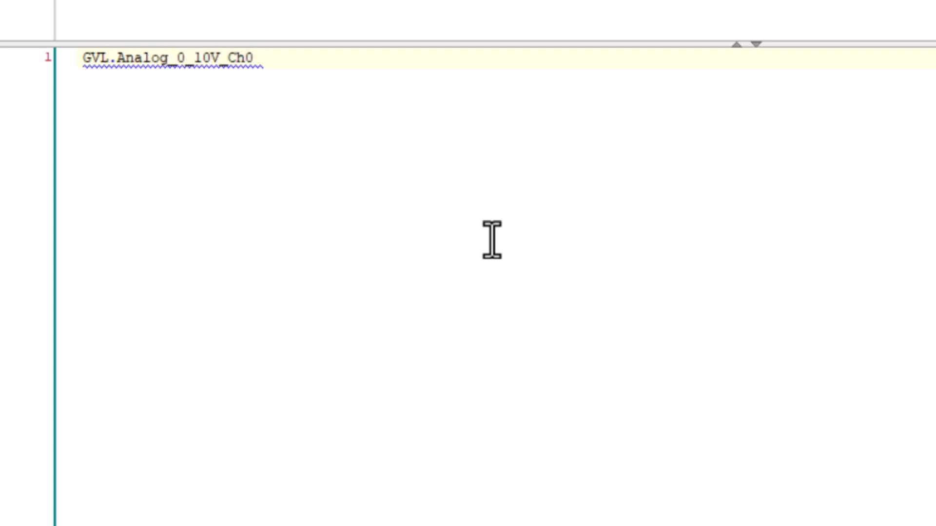
pyautogui.write(':= GVL.')
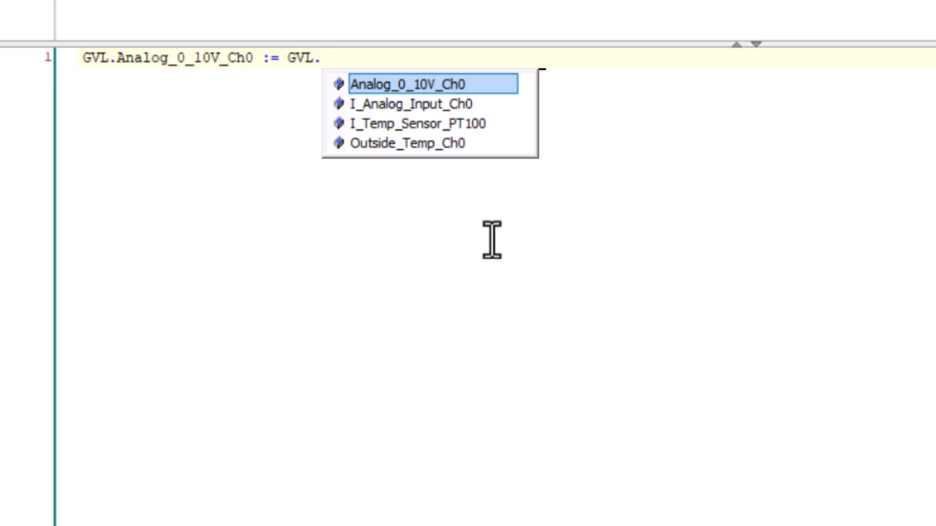
pyautogui.press('Down')
pyautogui.press('Return')
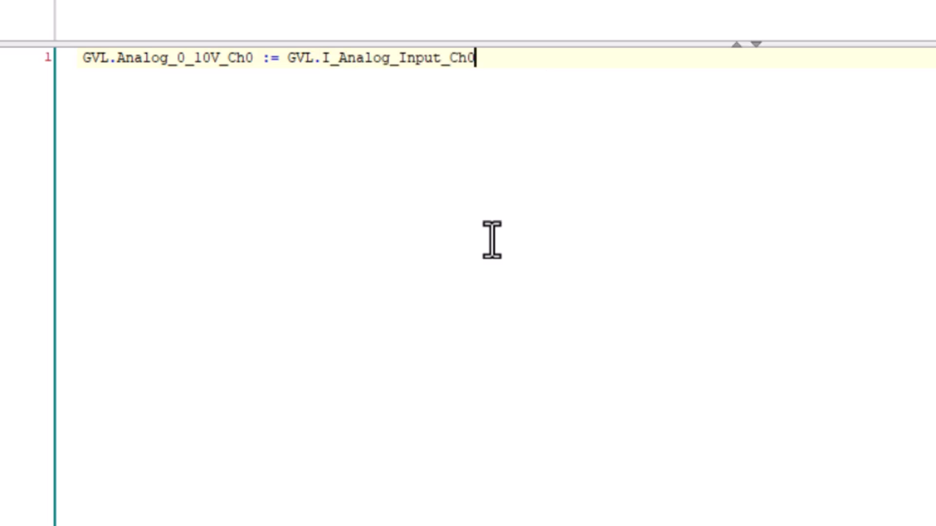
pyautogui.write('/2765;')
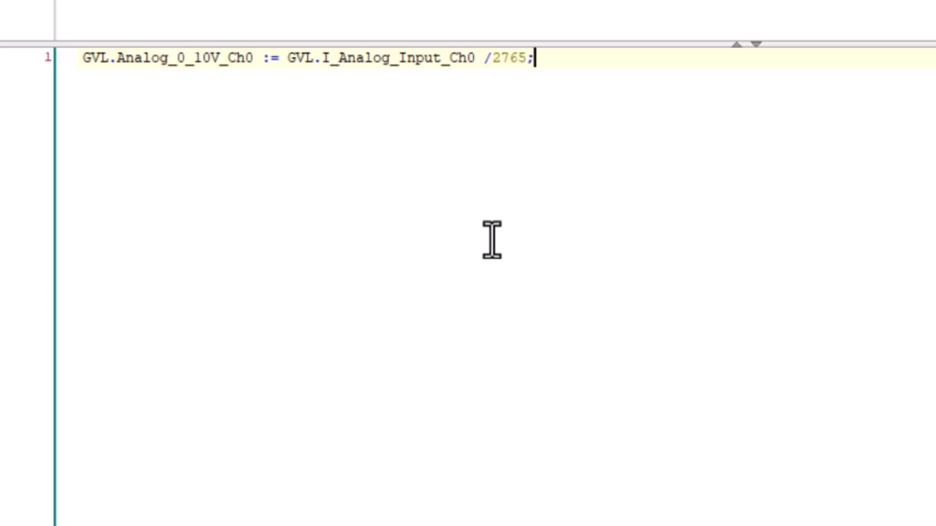
# Wrap GVL.I_Analog_Input_Ch0 in an int_to_real() conversion, keeping the division by 2765 outside the parentheses
pyautogui.press('Left')
pyautogui.press('Left')
pyautogui.press('Left')
pyautogui.press('Left')
pyautogui.press('Left')
pyautogui.press('Left')
pyautogui.press('Left')
pyautogui.press('Left')
pyautogui.press('Left')
pyautogui.press('Left')
pyautogui.press('Left')
pyautogui.press('Left')
pyautogui.press('Left')
pyautogui.press('Left')
pyautogui.press('Left')
pyautogui.press('Left')
pyautogui.press('Left')
pyautogui.press('Left')
pyautogui.press('Left')
pyautogui.press('Left')
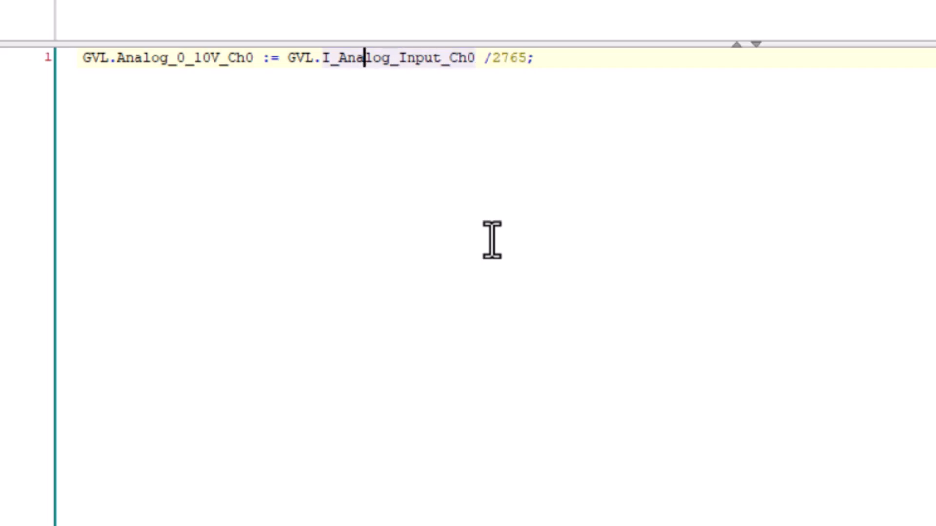
pyautogui.press('Left')
pyautogui.press('Left')
pyautogui.press('Left')
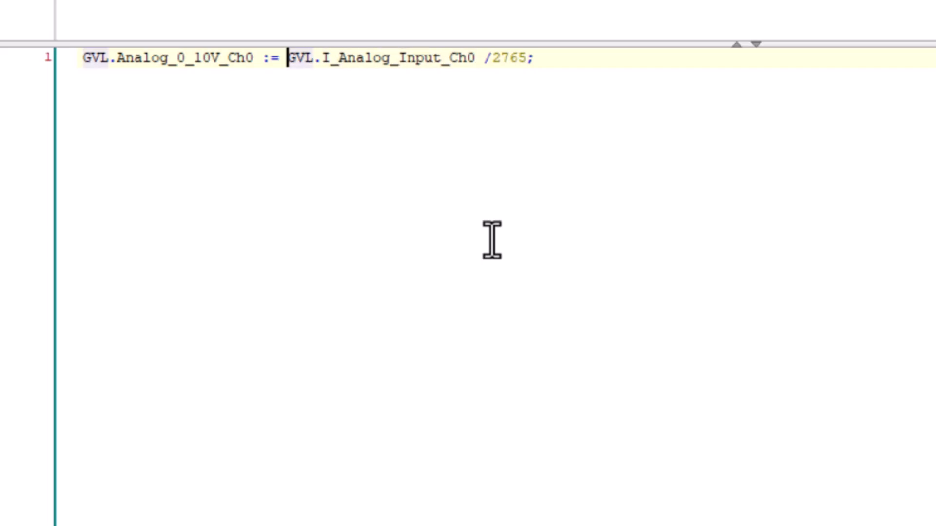
pyautogui.write('int_to_re')
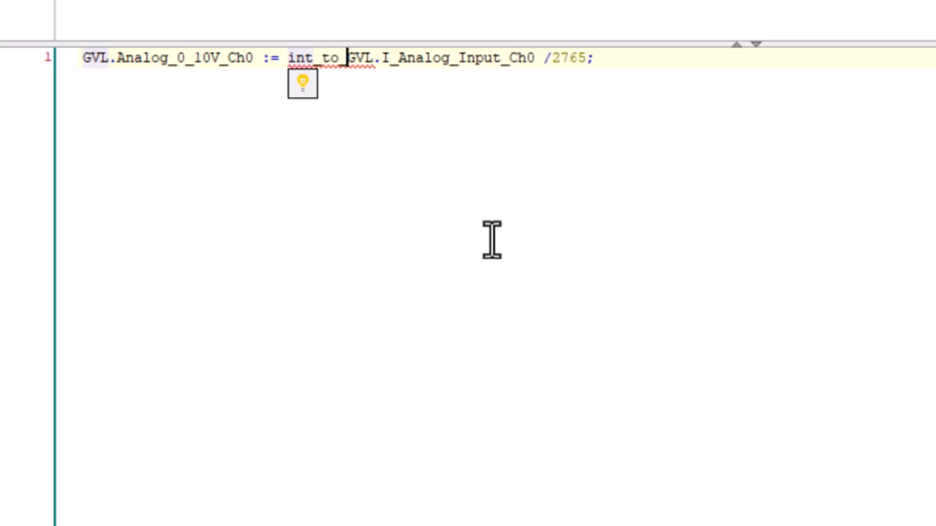
pyautogui.write('al(')
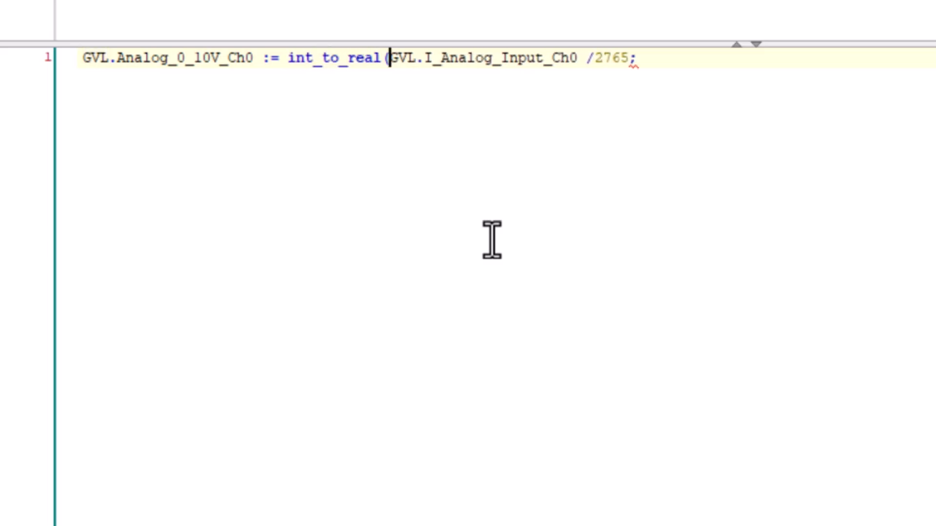
pyautogui.press('Right')
pyautogui.press('Right')
pyautogui.press('Right')
pyautogui.press('Right')
pyautogui.press('Right')
pyautogui.press('Right')
pyautogui.press('Right')
pyautogui.press('Right')
pyautogui.press('Right')
pyautogui.press('Right')
pyautogui.press('Right')
pyautogui.press('Right')
pyautogui.press('Right')
pyautogui.press('Right')
pyautogui.press('Right')
pyautogui.press('Right')
pyautogui.press('Right')
pyautogui.press('Right')
pyautogui.press('Right')
pyautogui.press('Right')
pyautogui.press('Right')
pyautogui.press('Right')
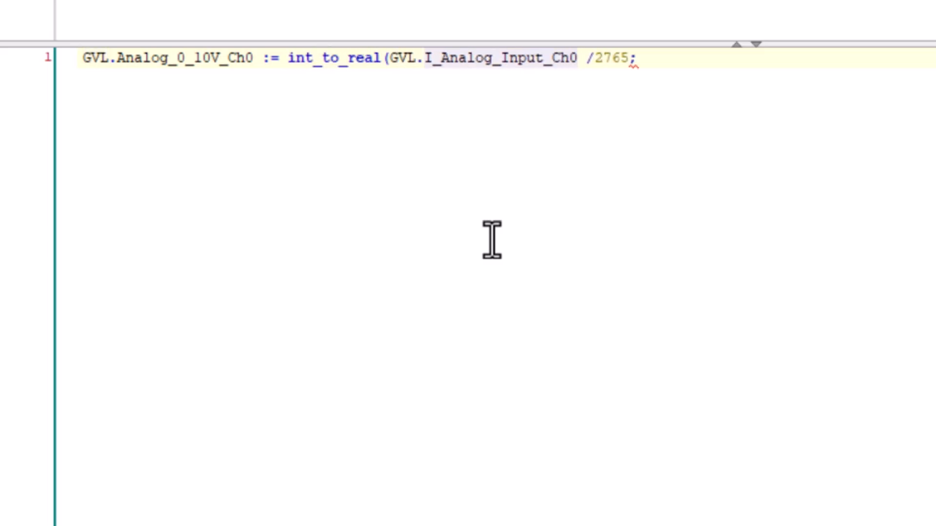
pyautogui.write(')')
pyautogui.press('Delete')
pyautogui.press('End')
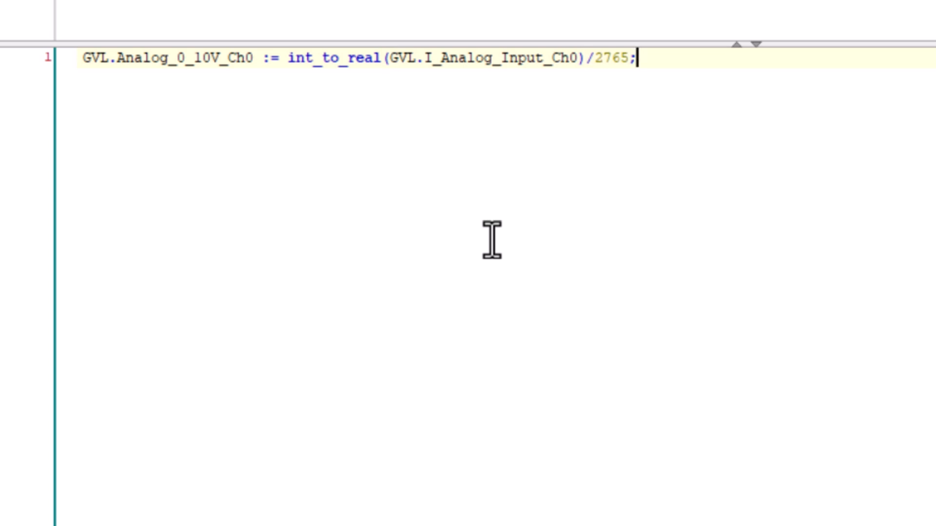
# Add the second code line GVL.Outside_Temp_Ch0 := int_to_real(GVL.I_Temp_Sensor_PT100)/10; and save the project
pyautogui.press('Return')
pyautogui.write('GVL.')
pyautogui.press('Down')
pyautogui.press('Down')
pyautogui.press('Return')
pyautogui.write(':= ')
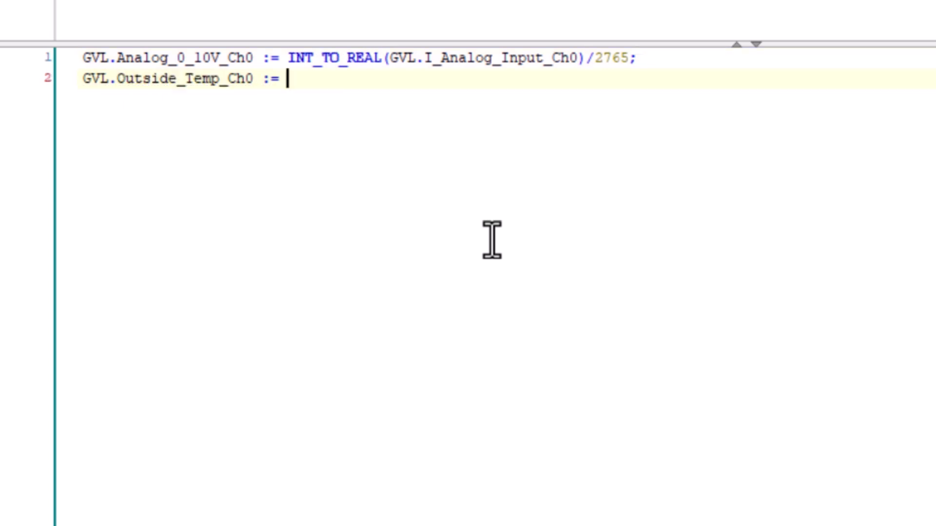
pyautogui.write('int_to_real(GVL.')
pyautogui.press('Down')
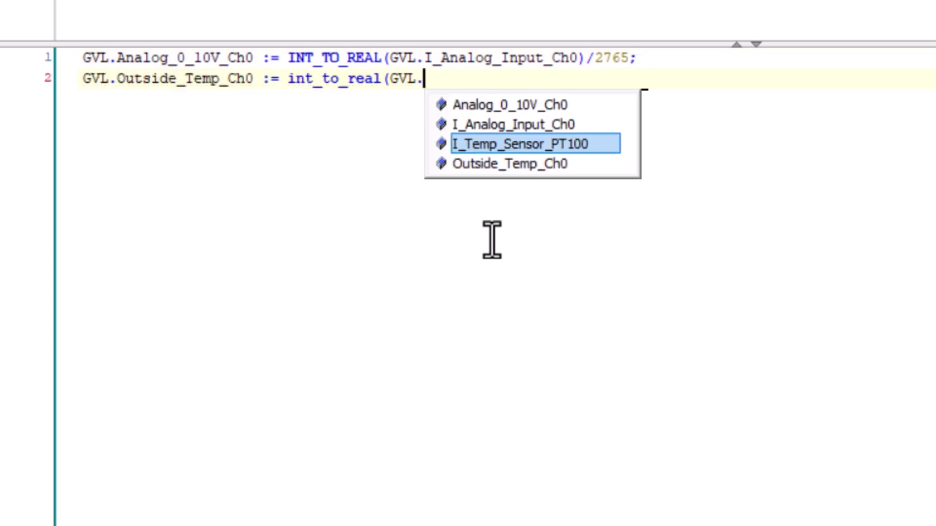
pyautogui.press('Return')
pyautogui.write(')')
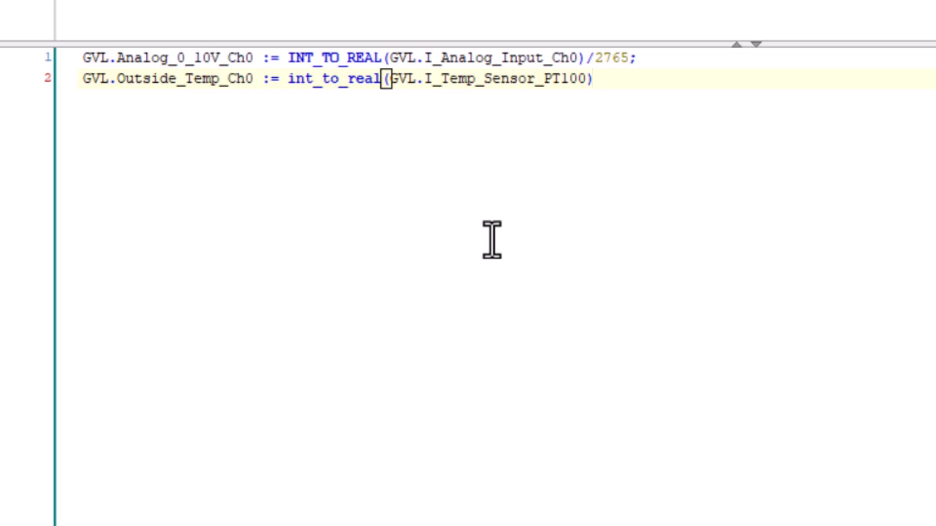
pyautogui.write('/10;')
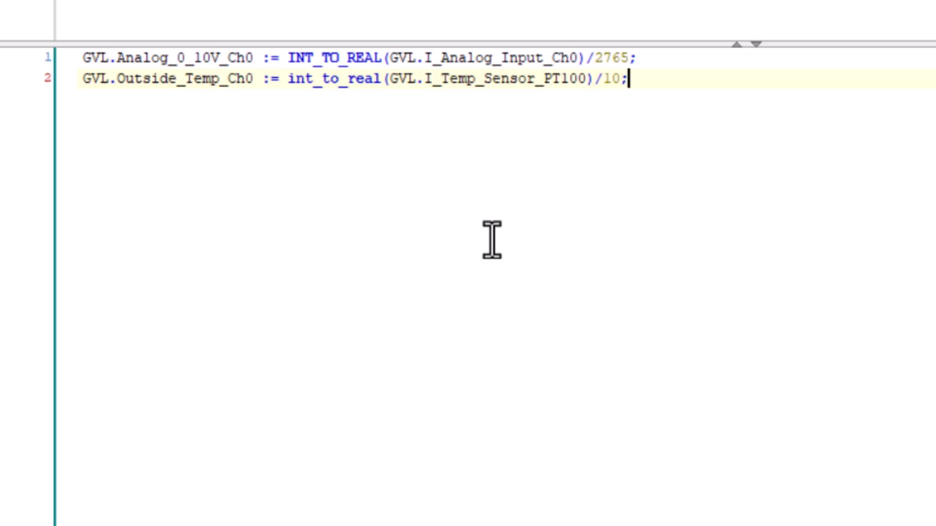
pyautogui.press('Return')
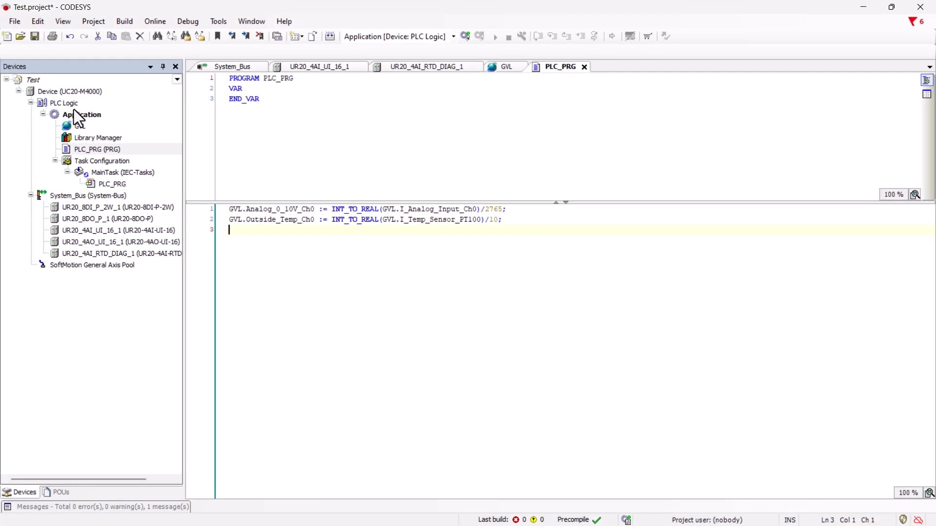
pyautogui.click(34, 36)
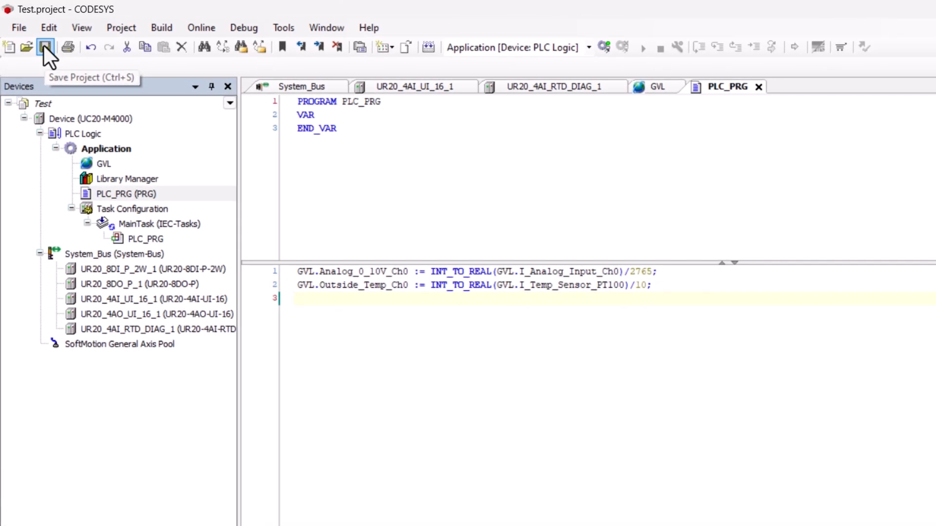
# Scan the network in the Device's communication settings and set the found UC20-M4000 controller under Gateway-1 as the active path
pyautogui.click(77, 118)
pyautogui.doubleClick(77, 118)
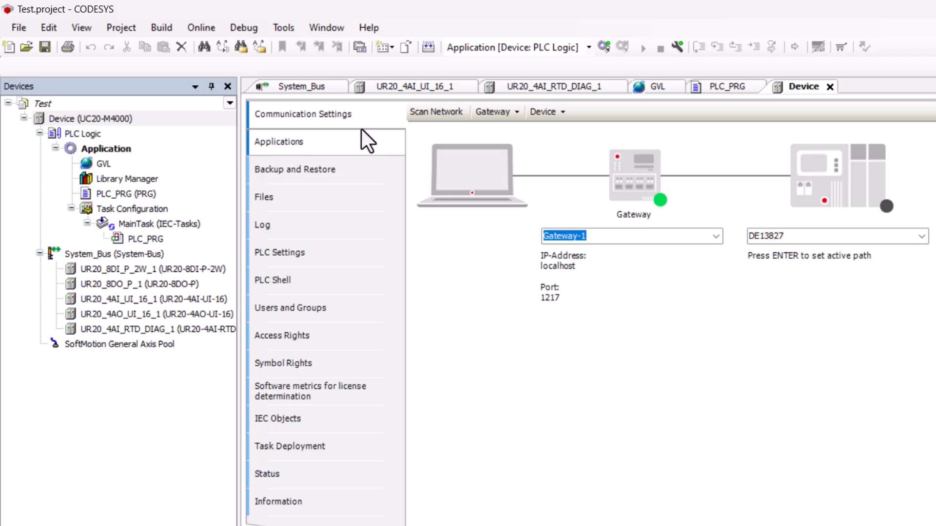
pyautogui.click(418, 109)
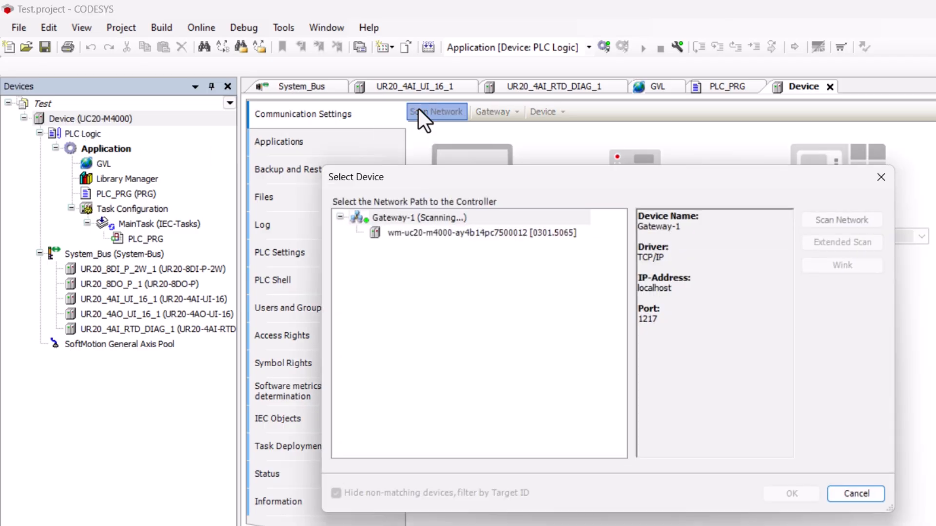
pyautogui.click(439, 233)
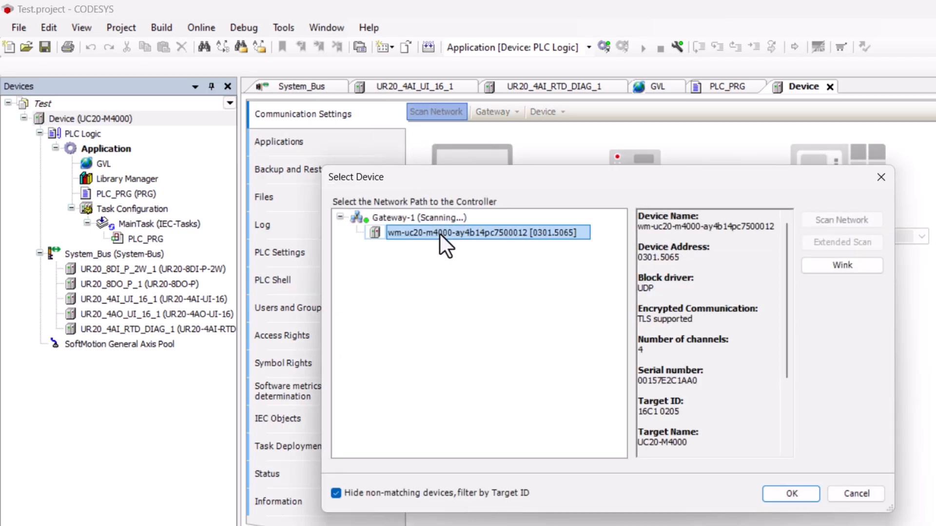
pyautogui.click(791, 496)
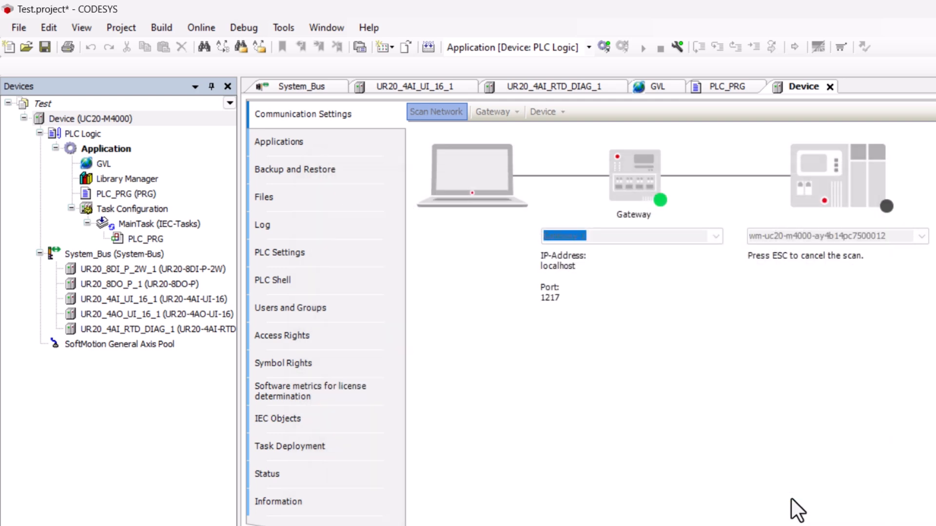
# Build the application and log in to the controller, agreeing to activate the device user management
pyautogui.click(427, 45)
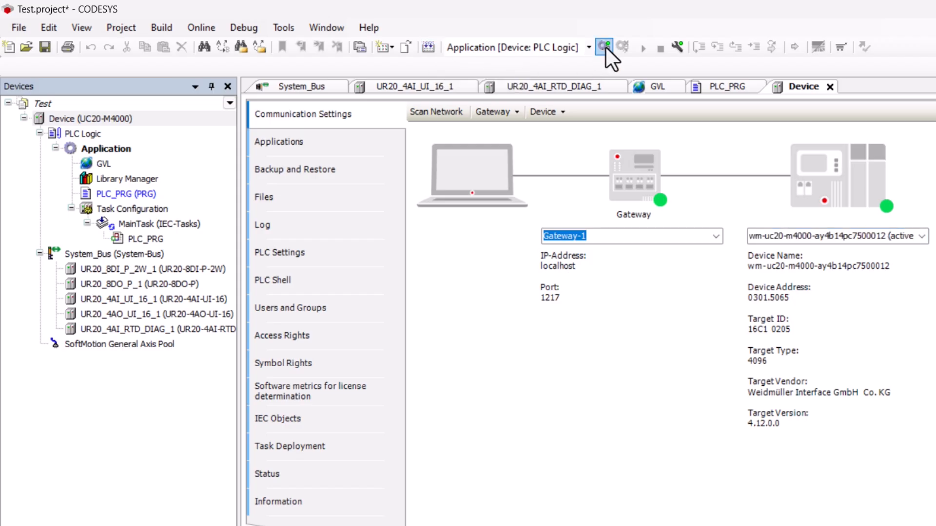
pyautogui.click(604, 45)
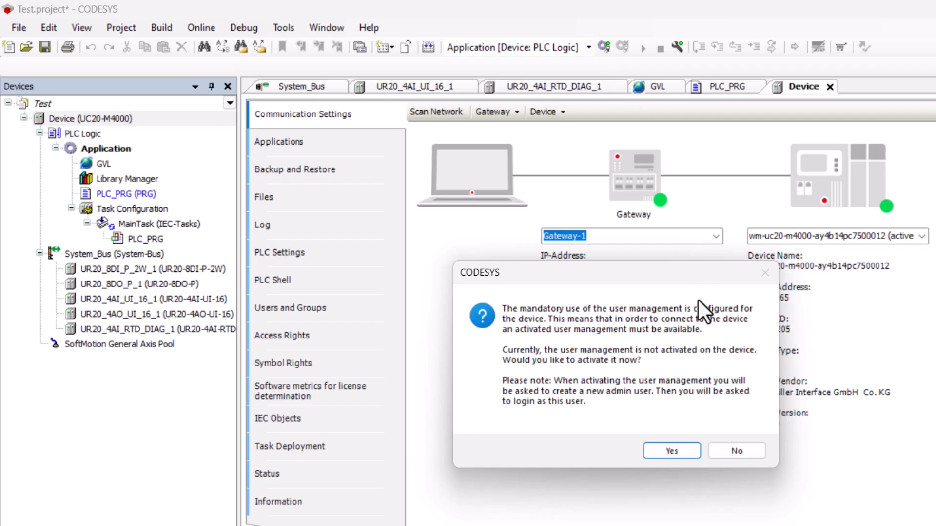
pyautogui.click(668, 448)
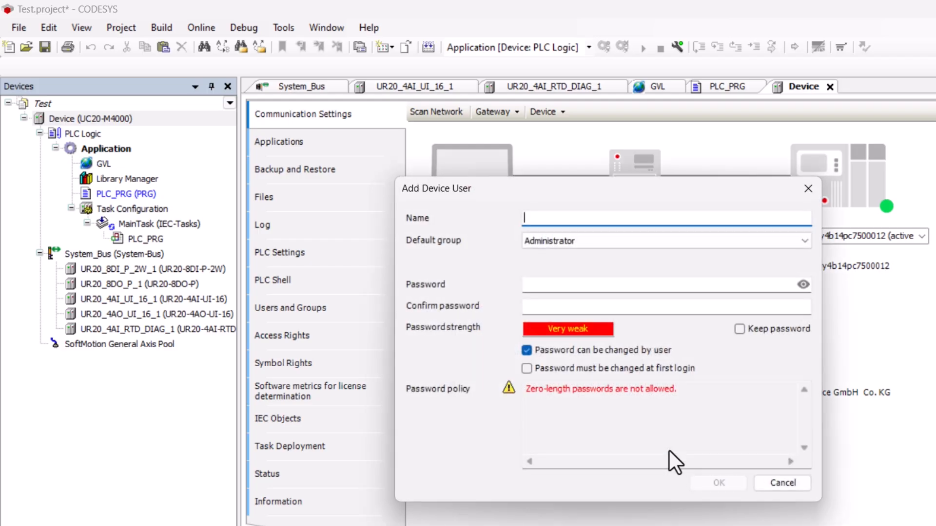
# Add a device user named admin in the Administrator group, entering and confirming the account password
pyautogui.write('admin')
pyautogui.press('Tab')
pyautogui.press('Tab')
pyautogui.write('admin12')
pyautogui.press('Tab')
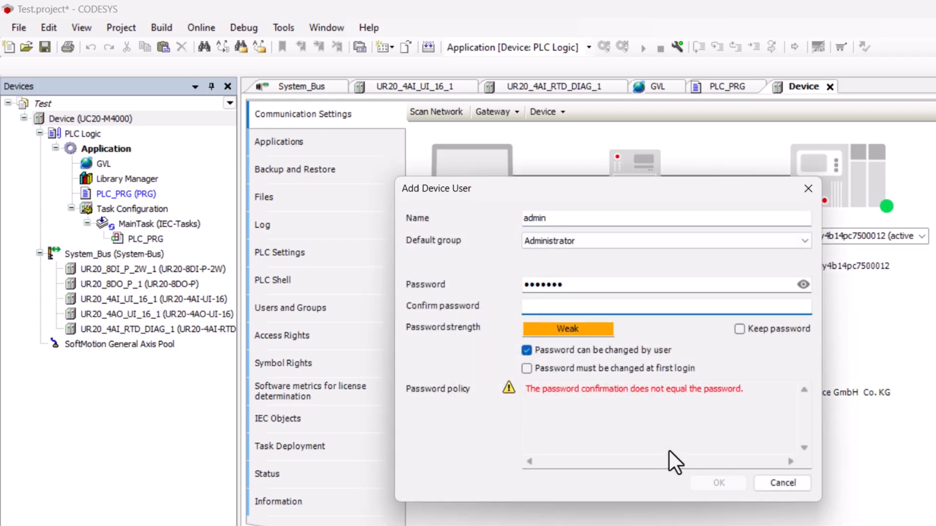
pyautogui.write('admin12')
pyautogui.click(714, 482)
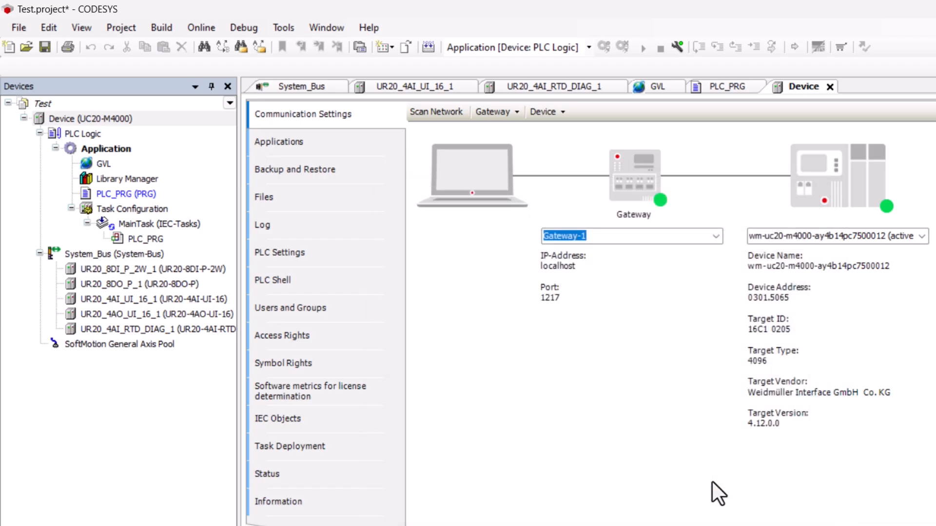
# Log on to the UC20-M4000 device as user admin with the device user password
pyautogui.write('admin')
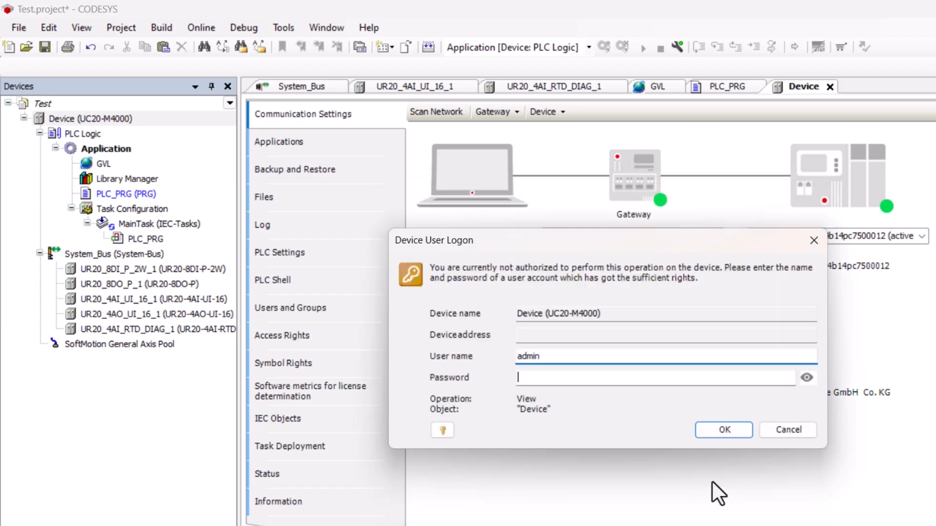
pyautogui.press('Tab')
pyautogui.write('admin12')
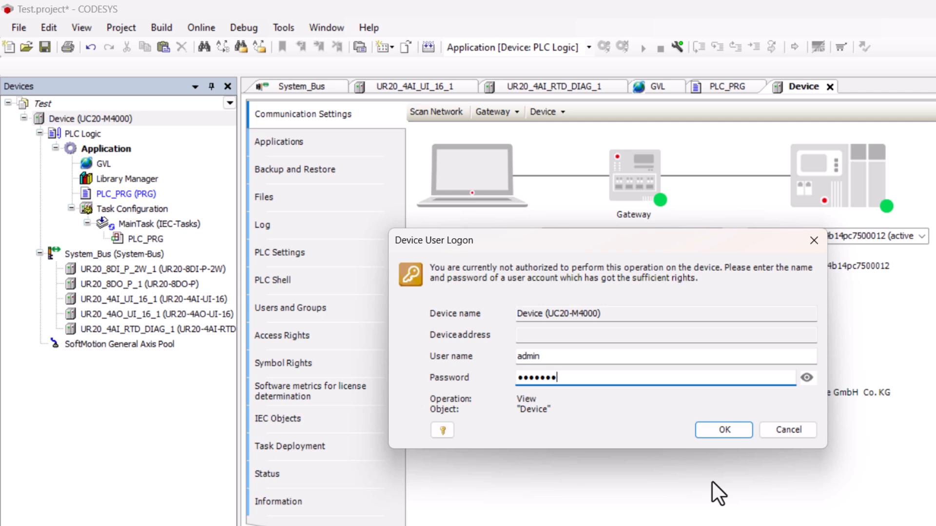
pyautogui.click(721, 429)
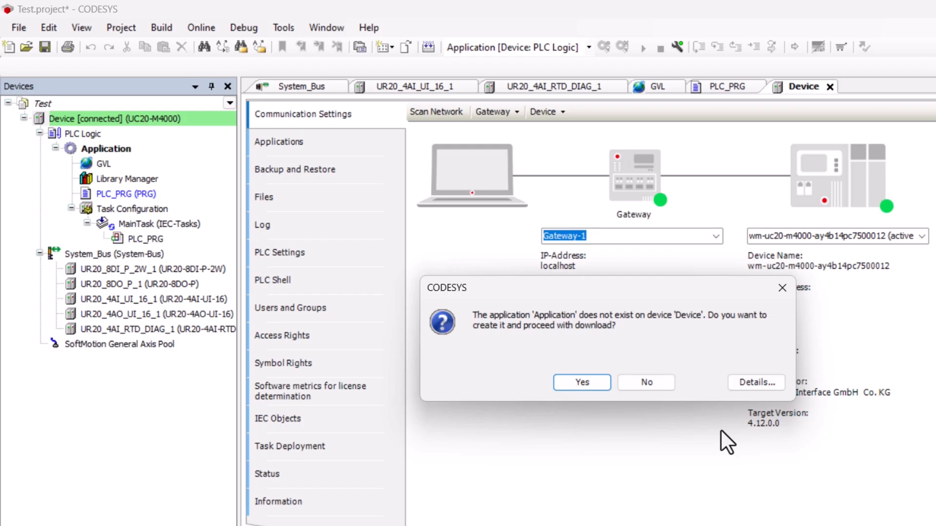
# Create and download the application on the controller, start it, and open PLC_PRG to monitor its live values
pyautogui.click(578, 384)
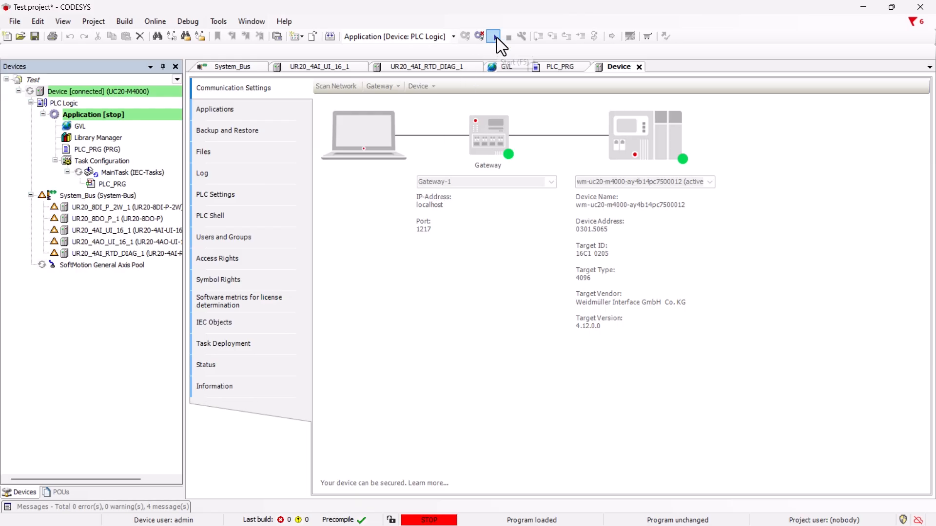
pyautogui.click(497, 37)
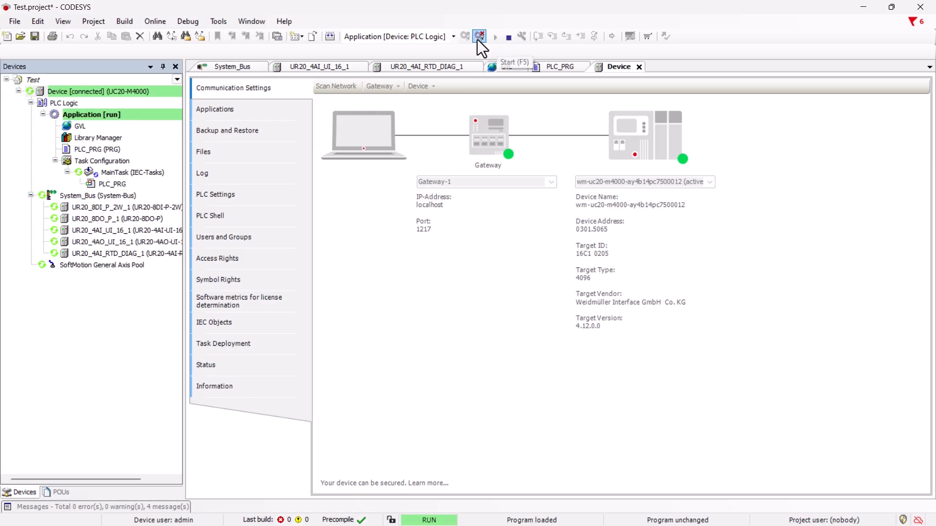
pyautogui.doubleClick(117, 185)
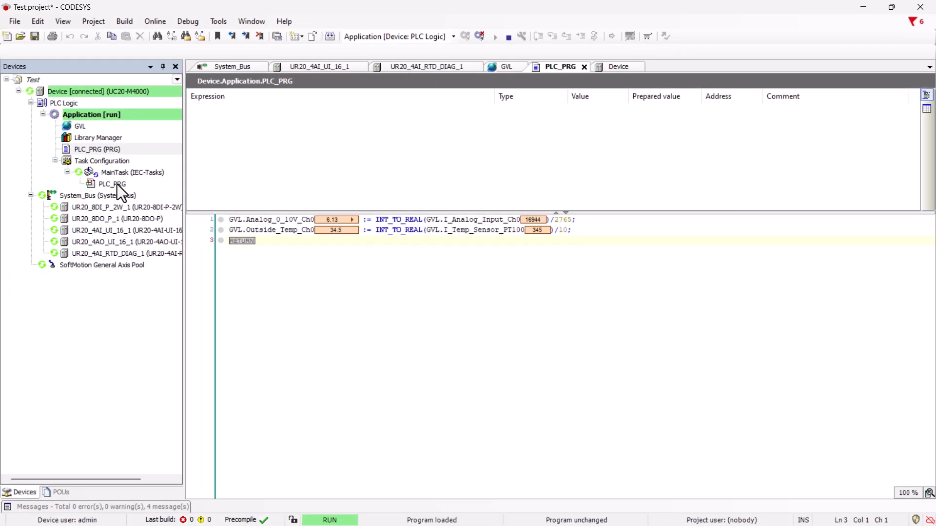
# Log out of the controller and close CODESYS, saving the changes to the project
pyautogui.click(480, 35)
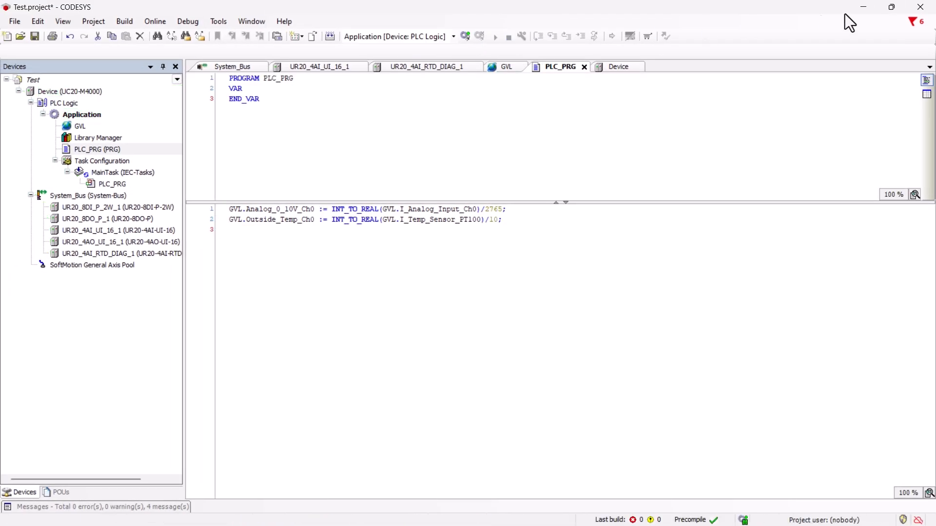
pyautogui.click(920, 7)
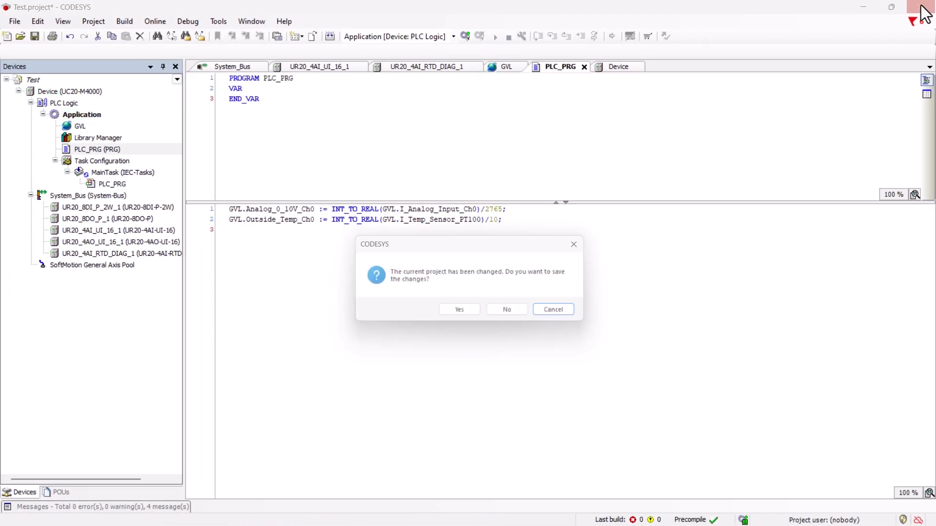
pyautogui.click(464, 316)
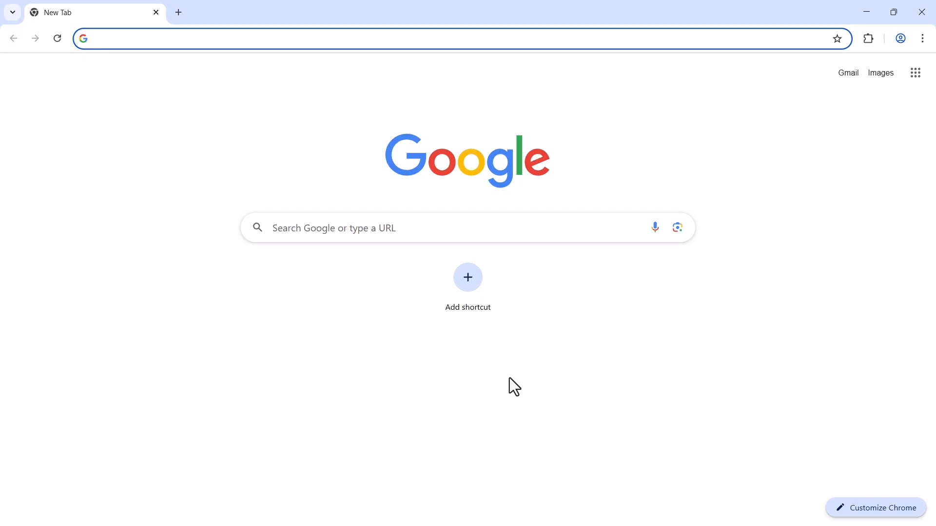
pyautogui.write('192.168.0.101')
pyautogui.press('Return')
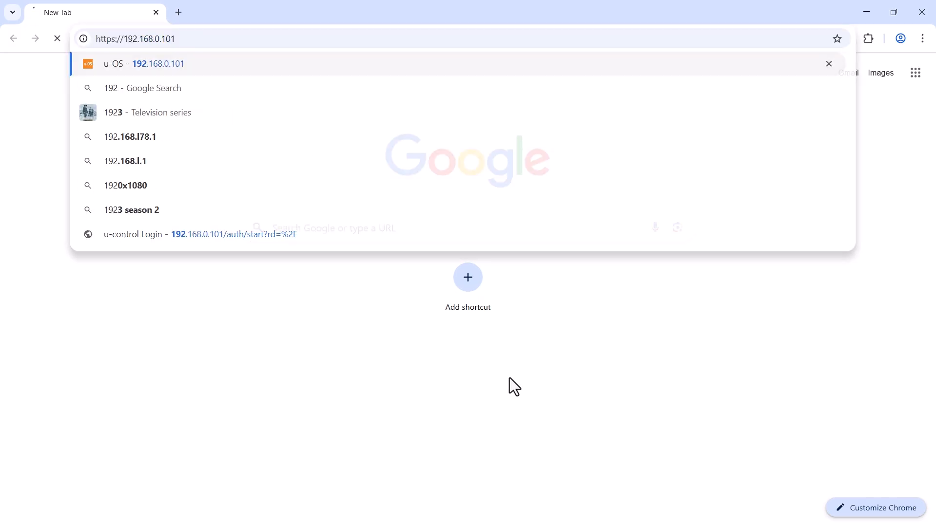